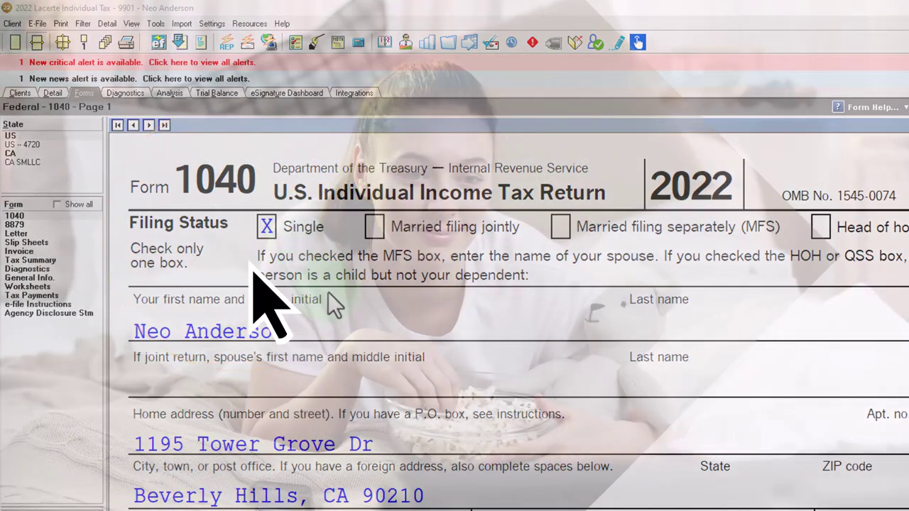
# - Review Form 1040 page 1 from the filing status and W-2 wages through the standard deduction and taxable income on line 15
pyautogui.scroll(-4, 311, 293)
pyautogui.scroll(-3, 316, 302)
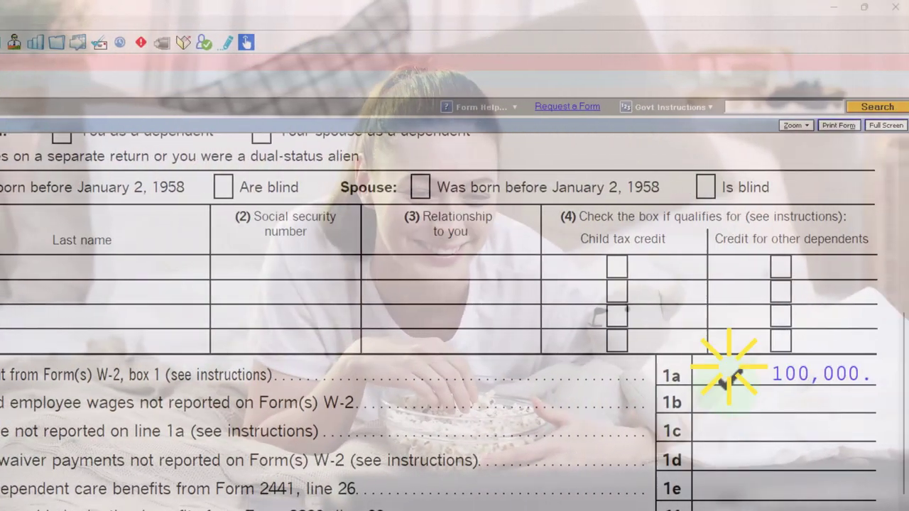
pyautogui.scroll(-6, 722, 383)
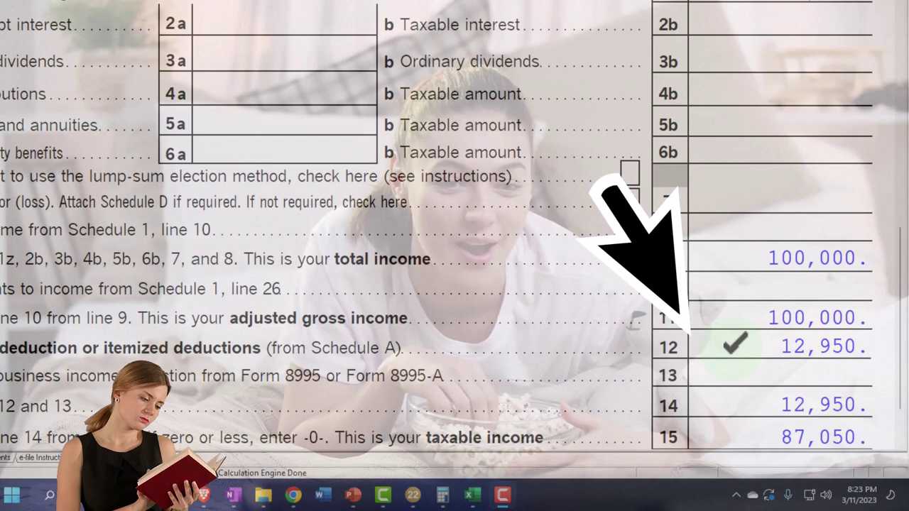
pyautogui.scroll(-2, 735, 344)
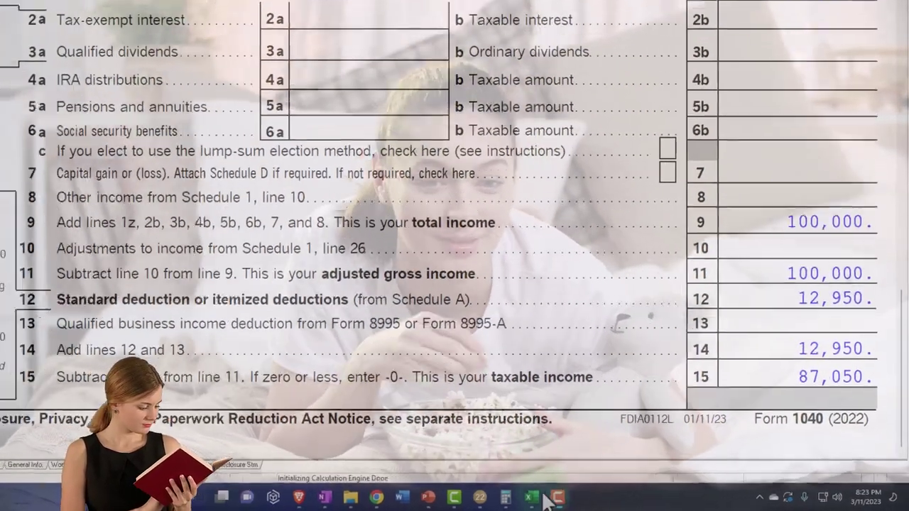
# - Switch to the Excel tax formula worksheet and examine its standard deduction, taxable income and refund rows
pyautogui.click(473, 495)
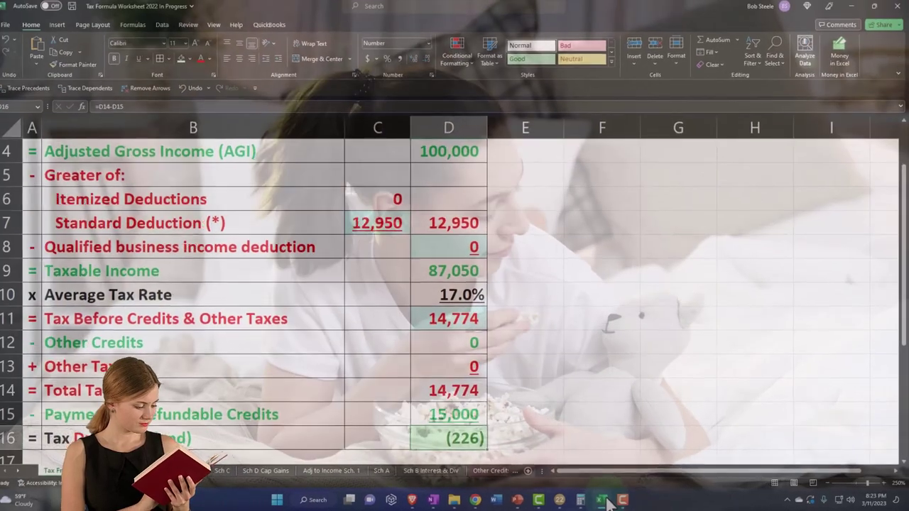
pyautogui.click(461, 367)
pyautogui.scroll(1, 419, 366)
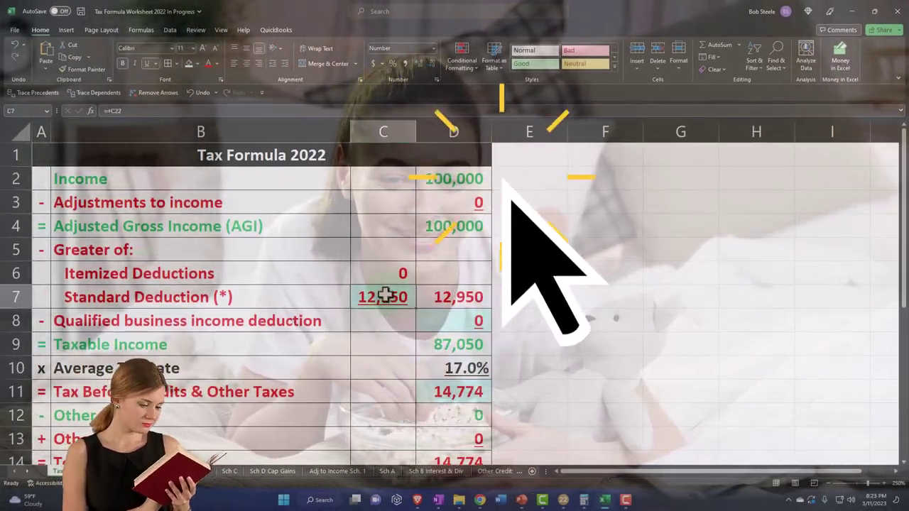
pyautogui.click(456, 346)
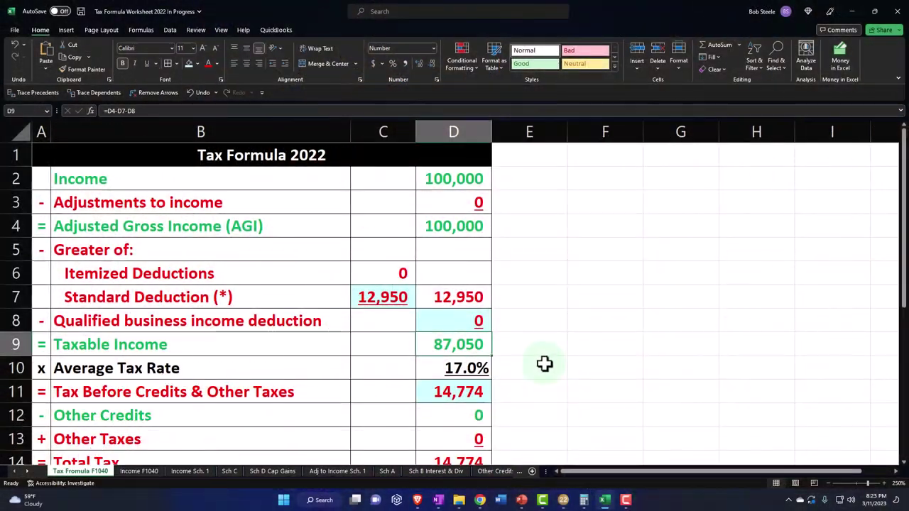
pyautogui.scroll(-1, 558, 360)
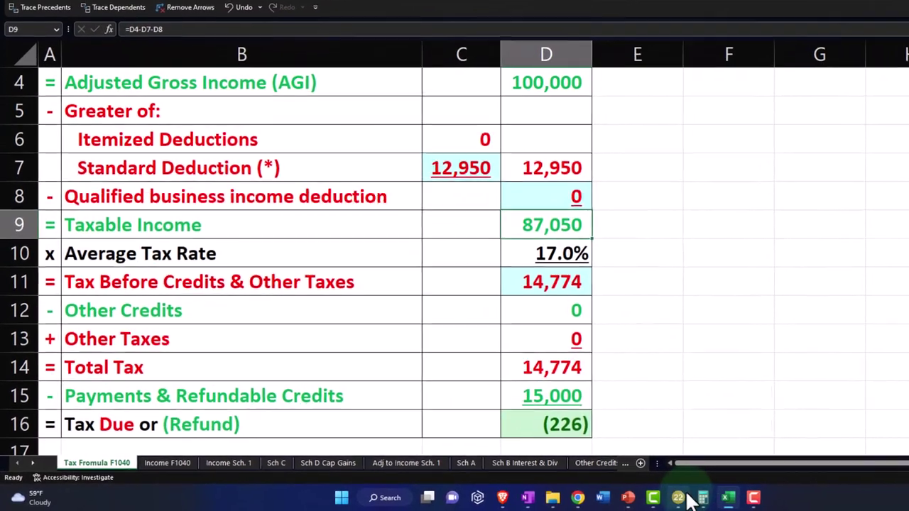
# - Review the tax, payments and refund lines on Form 1040 page 2 in Lacerte and compare them with the Excel tax formula worksheet
pyautogui.click(682, 498)
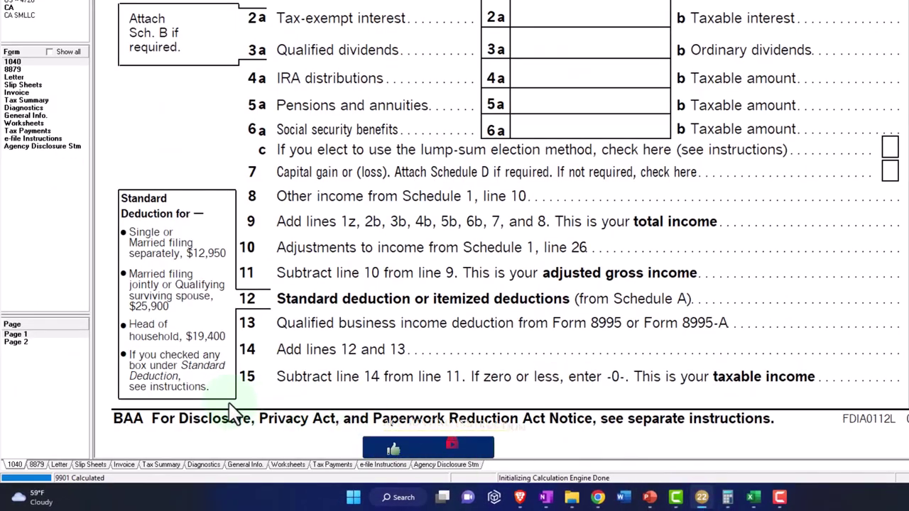
pyautogui.click(22, 343)
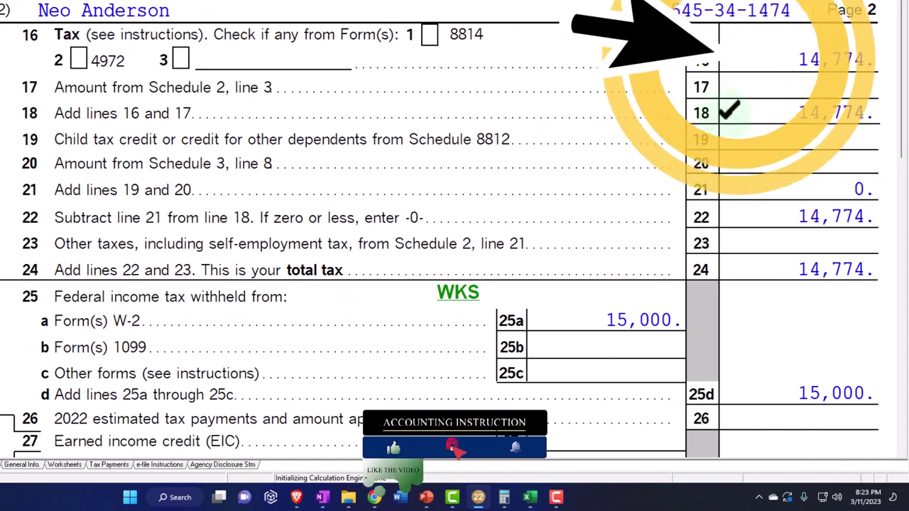
pyautogui.scroll(-5, 589, 327)
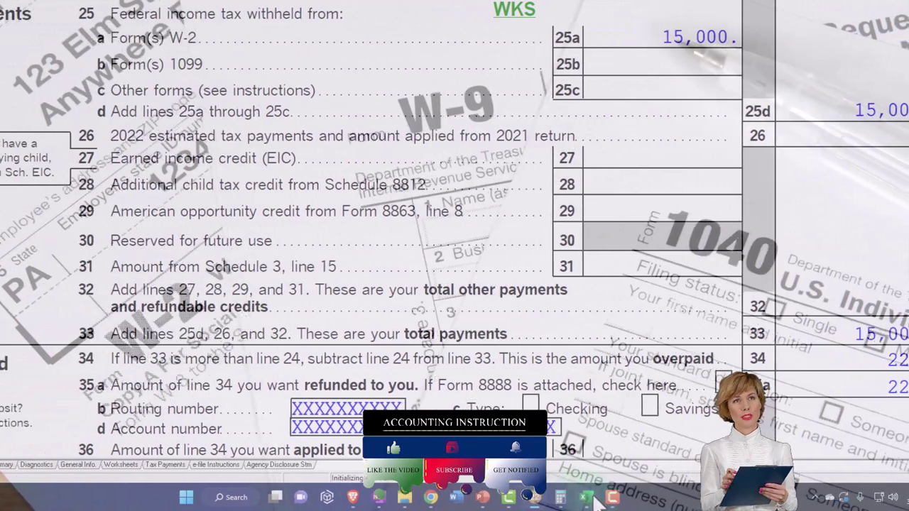
pyautogui.click(596, 498)
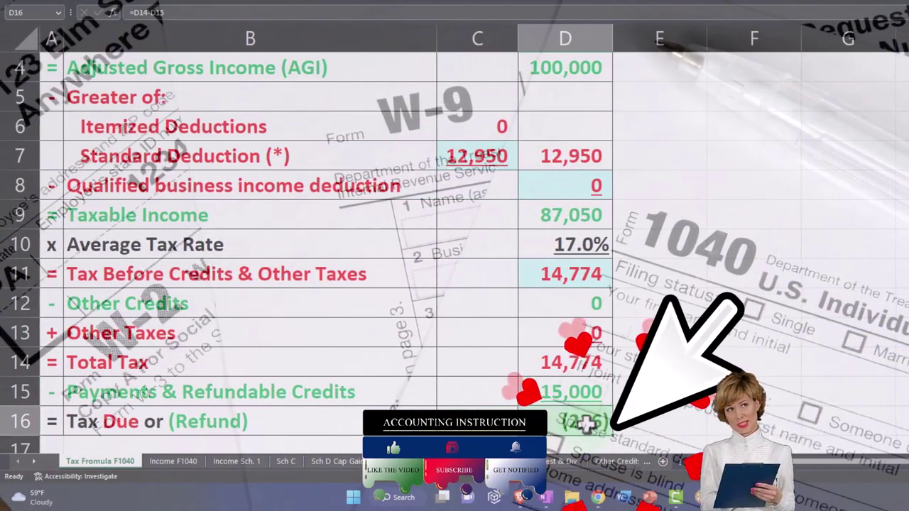
pyautogui.scroll(1, 596, 368)
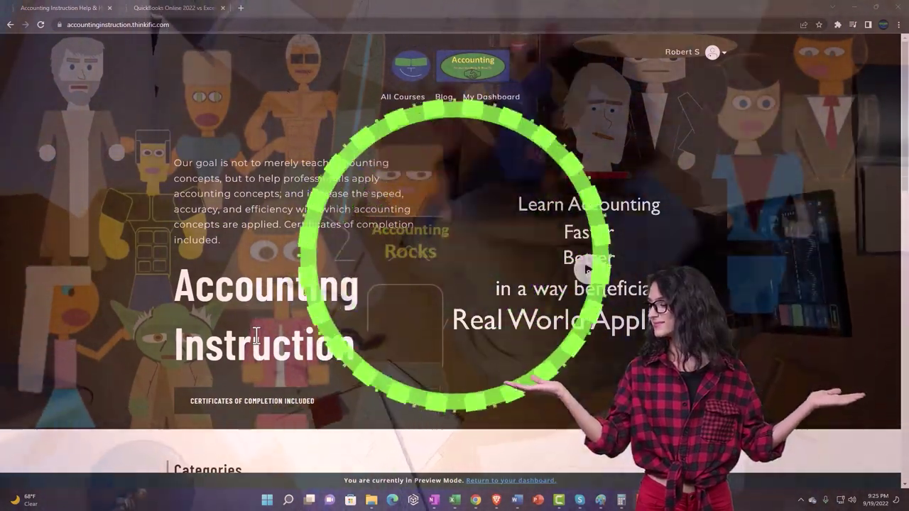
# - Browse the course categories on the Accounting Instruction website and look through the OneNote - Getting Started 2022 section of the QuickBooks Online course
pyautogui.scroll(-7, 125, 389)
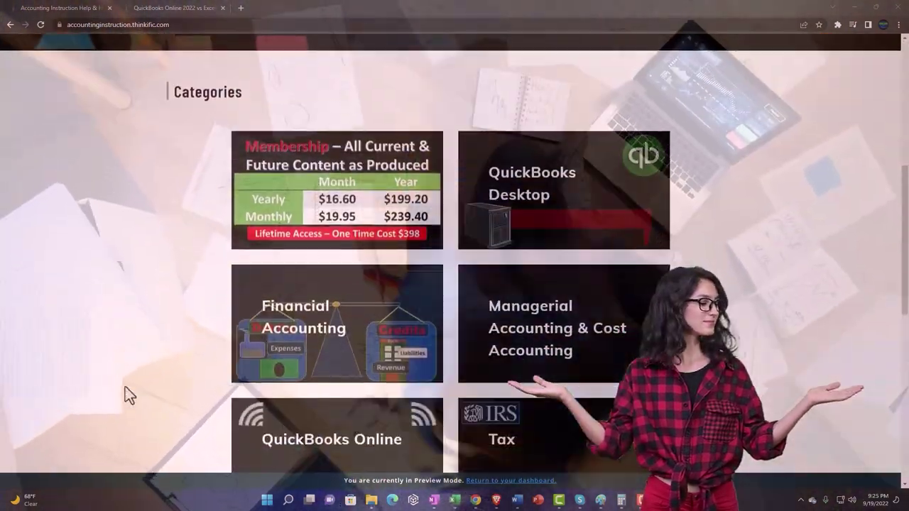
pyautogui.scroll(-5, 125, 396)
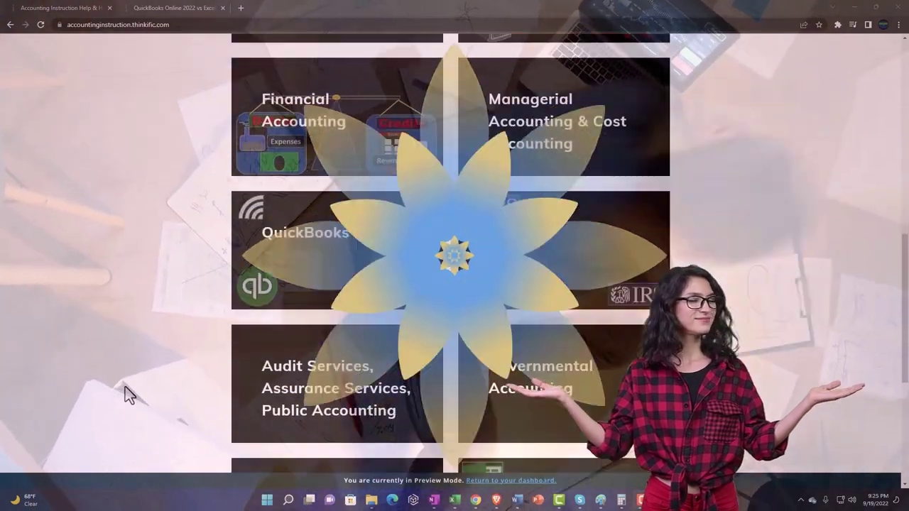
pyautogui.scroll(-1, 125, 388)
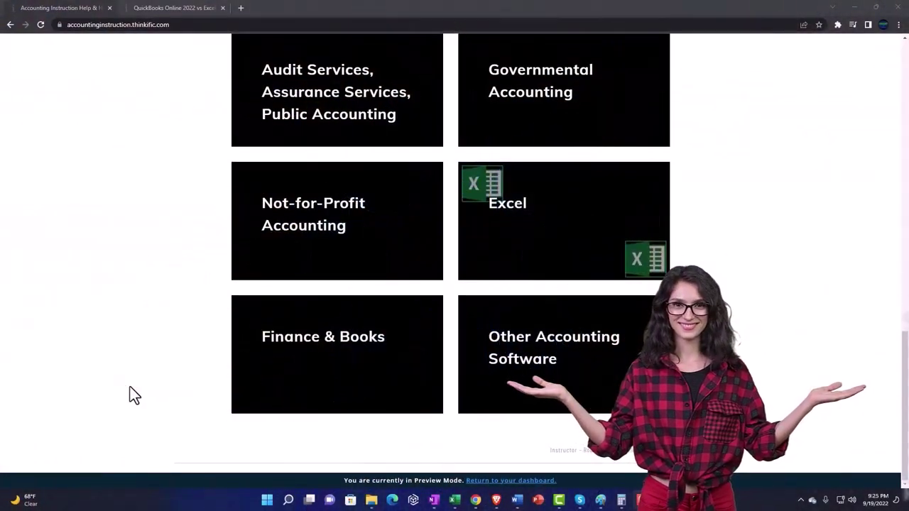
pyautogui.click(162, 10)
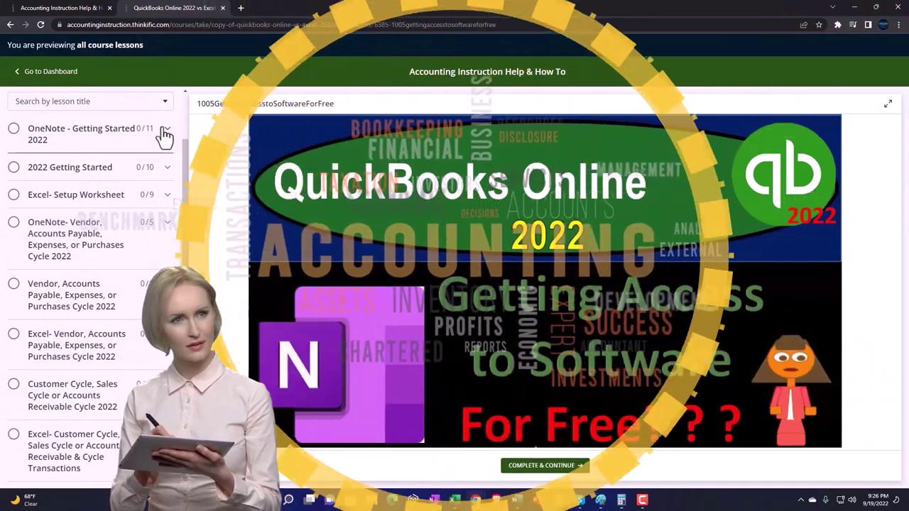
pyautogui.click(163, 132)
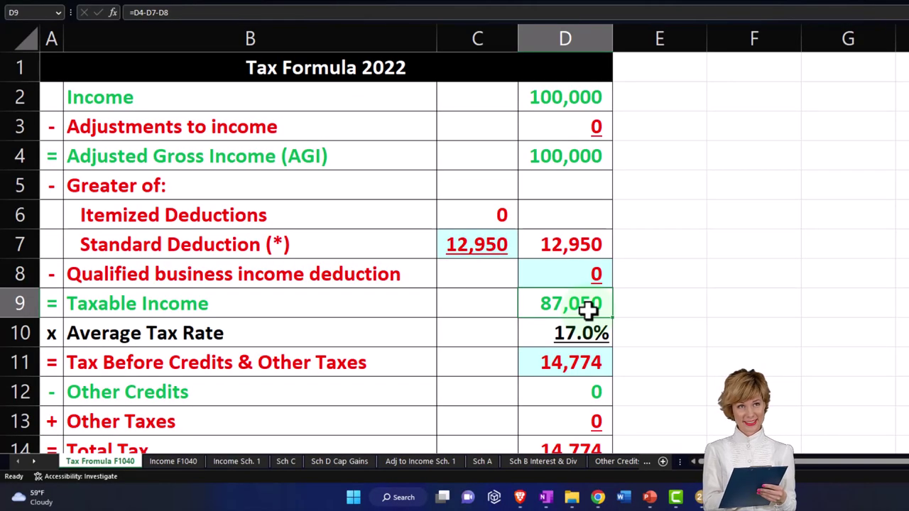
# - Locate the itemized deductions amount in the Excel tax formula and the matching line 12 on page 1 of Form 1040 in Lacerte
pyautogui.click(486, 220)
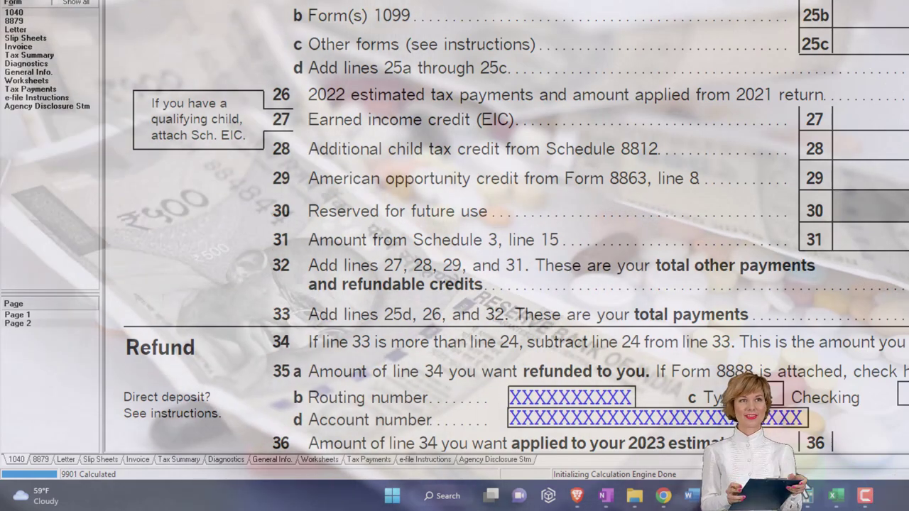
pyautogui.click(26, 315)
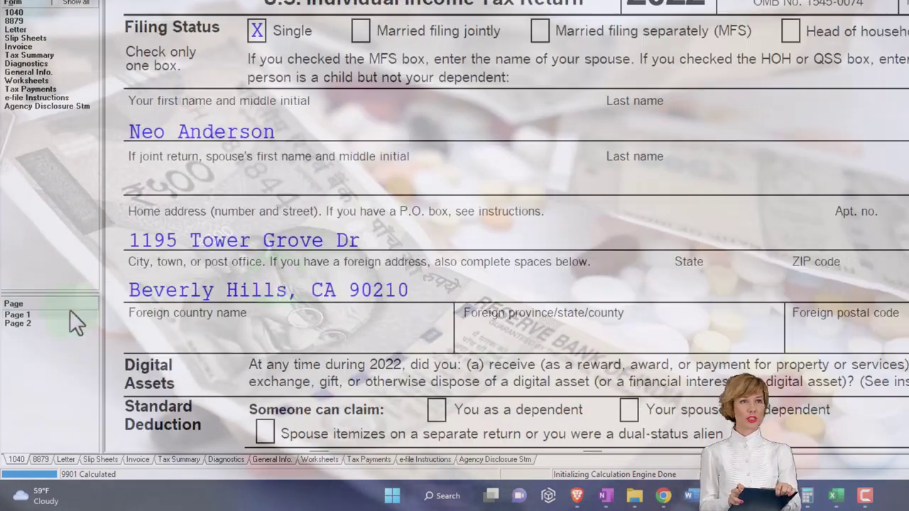
pyautogui.scroll(-10, 477, 251)
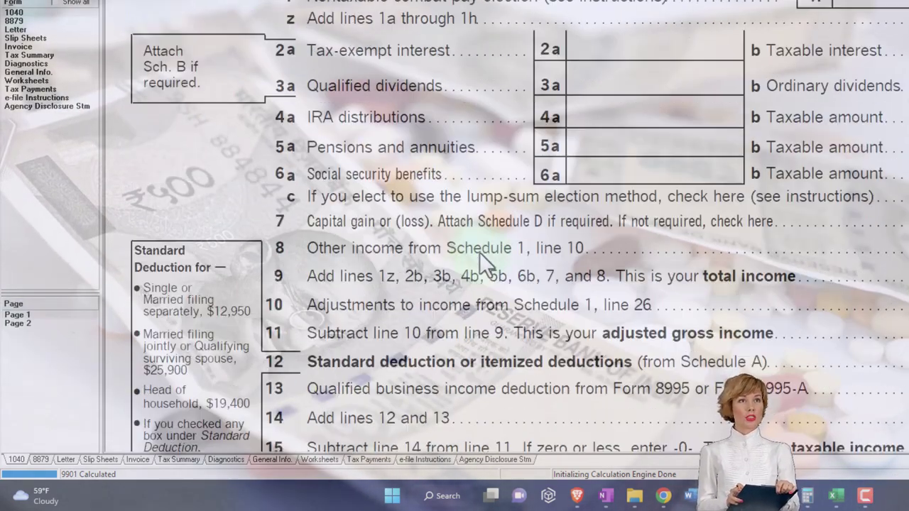
pyautogui.scroll(-3, 398, 348)
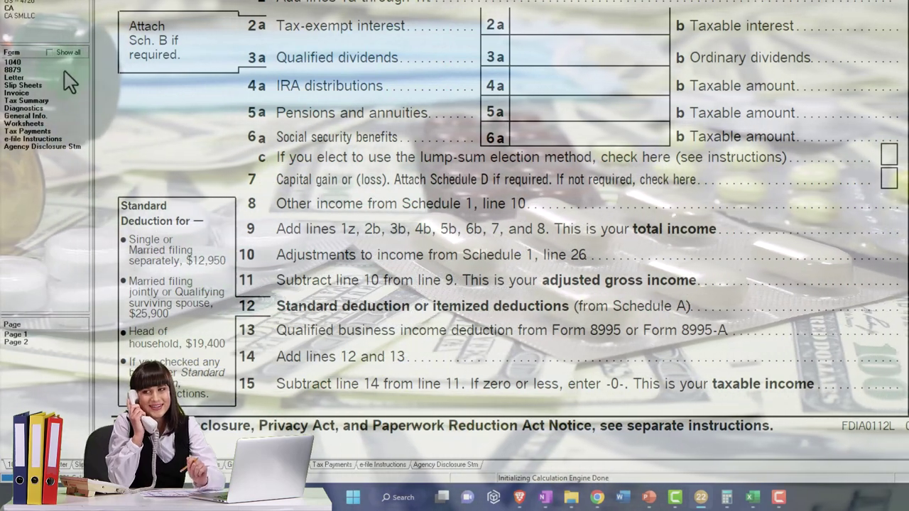
# - Show all available forms, open Schedule A and review its medical, taxes, interest and charity sections
pyautogui.click(49, 52)
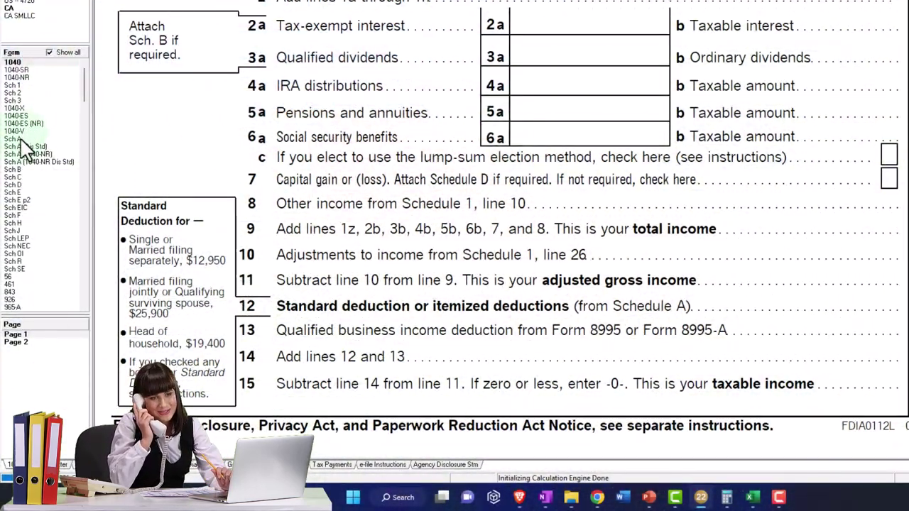
pyautogui.click(21, 141)
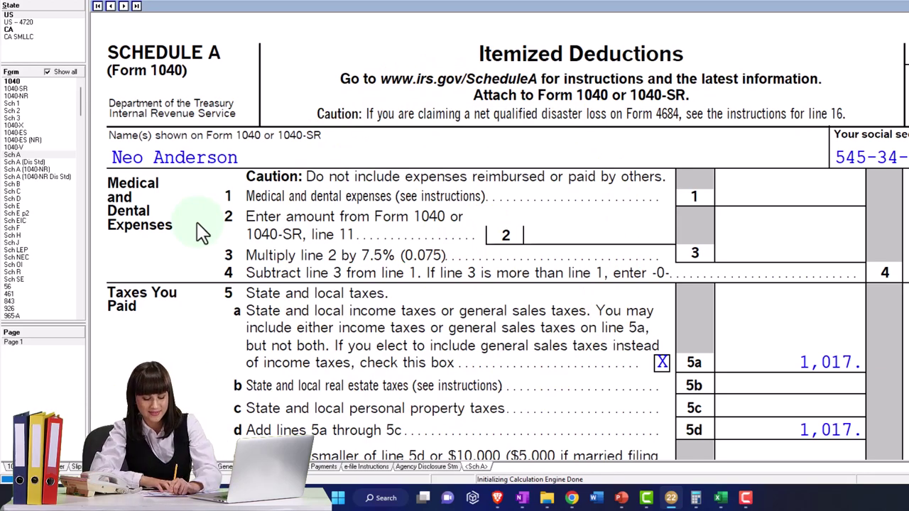
pyautogui.scroll(-10, 196, 222)
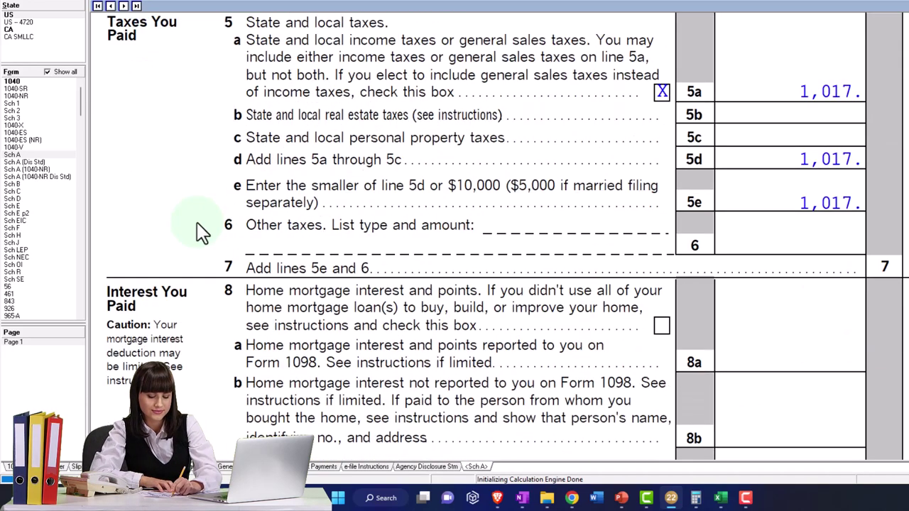
pyautogui.scroll(-3, 201, 216)
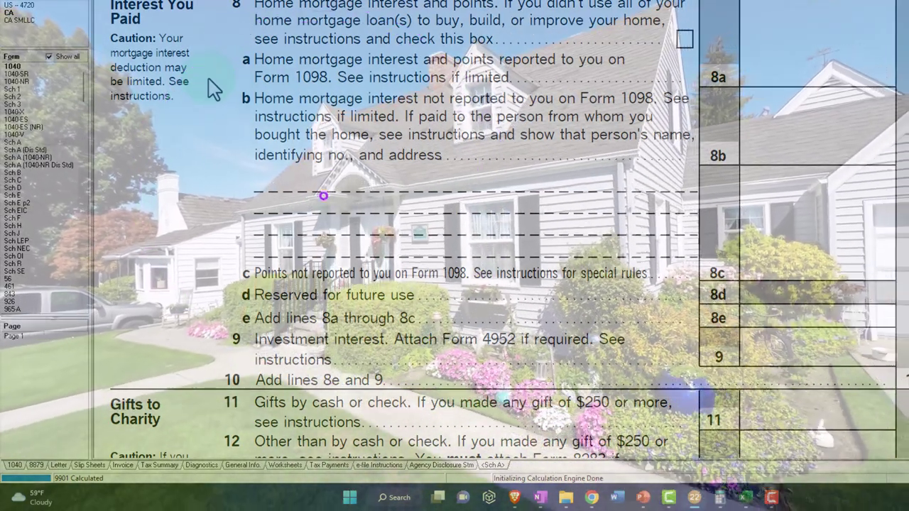
pyautogui.scroll(8, 213, 89)
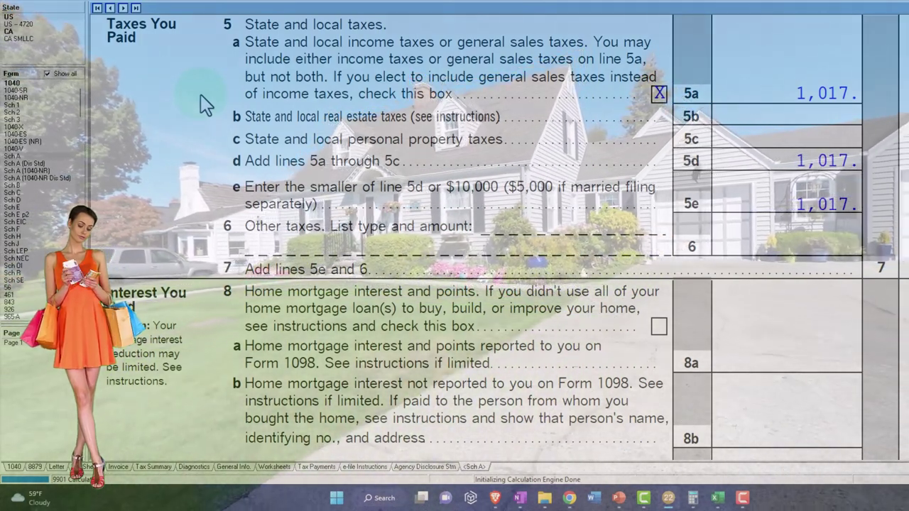
pyautogui.scroll(5, 204, 104)
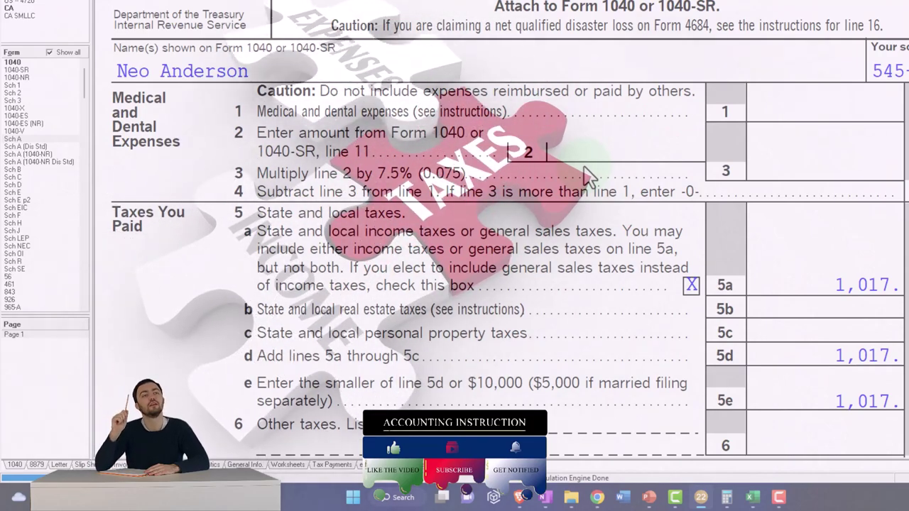
# - Jump from the medical and dental expenses line of Schedule A to its input and enter 10,000 for doctors, dentists, and nurses
pyautogui.rightClick(793, 113)
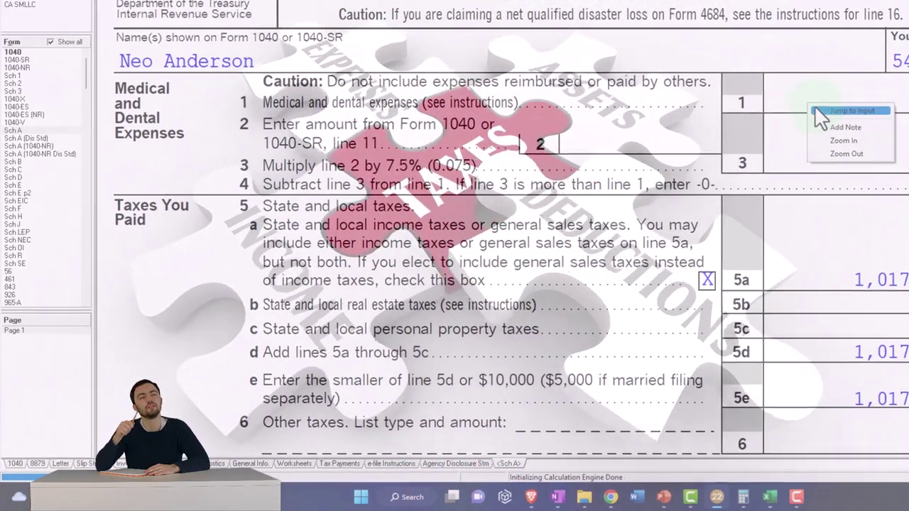
pyautogui.click(818, 111)
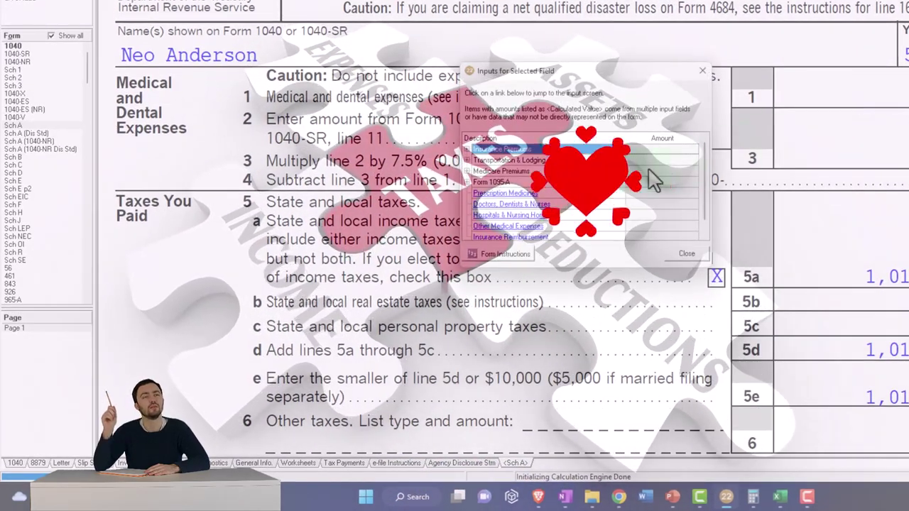
pyautogui.click(512, 204)
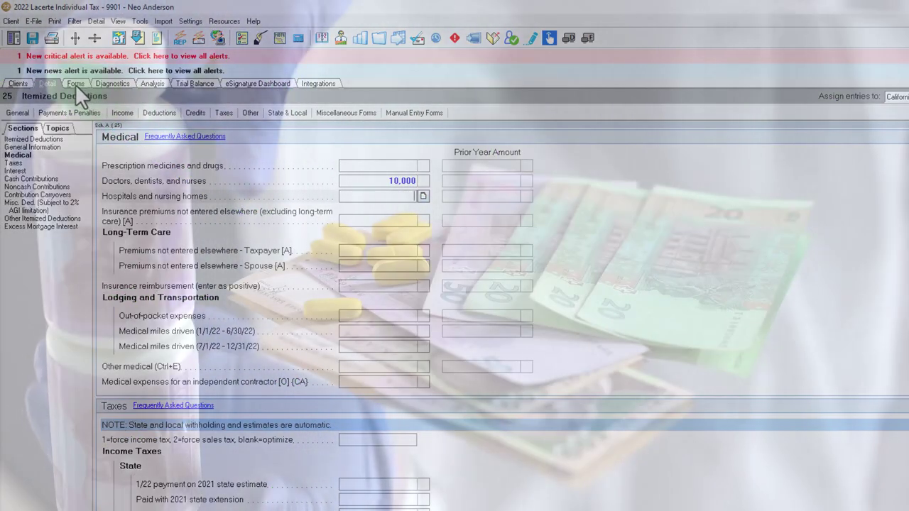
# - Return to the forms and compare the income lines of Form 1040 page 1 with the medical and total deduction lines of Schedule A
pyautogui.click(75, 84)
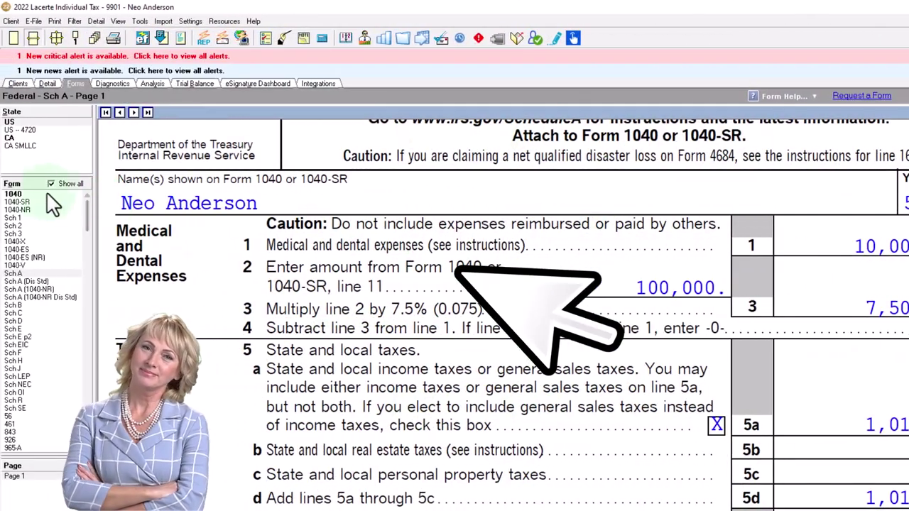
pyautogui.click(29, 194)
pyautogui.scroll(-10, 579, 390)
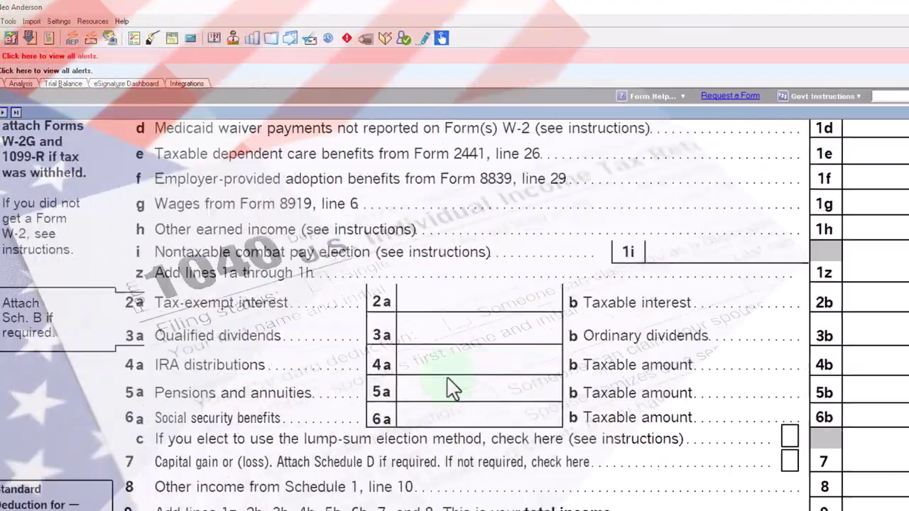
pyautogui.scroll(-3, 453, 388)
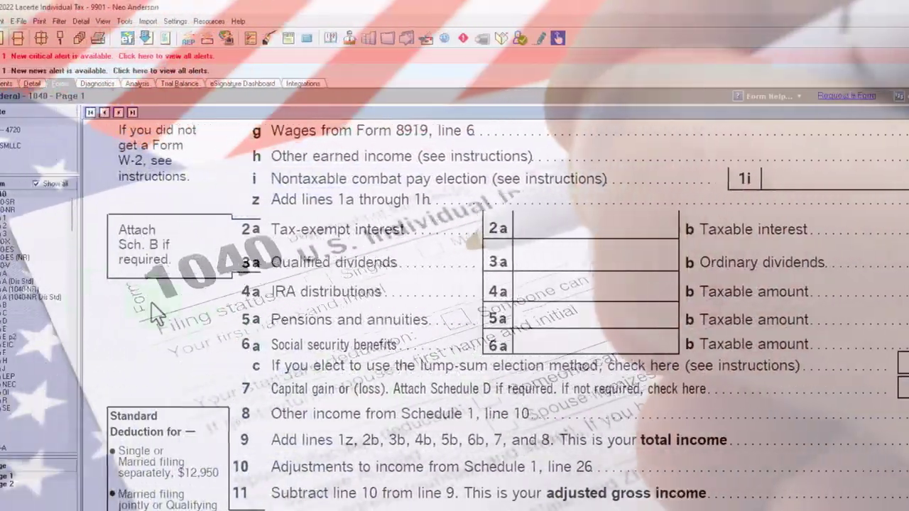
pyautogui.click(10, 275)
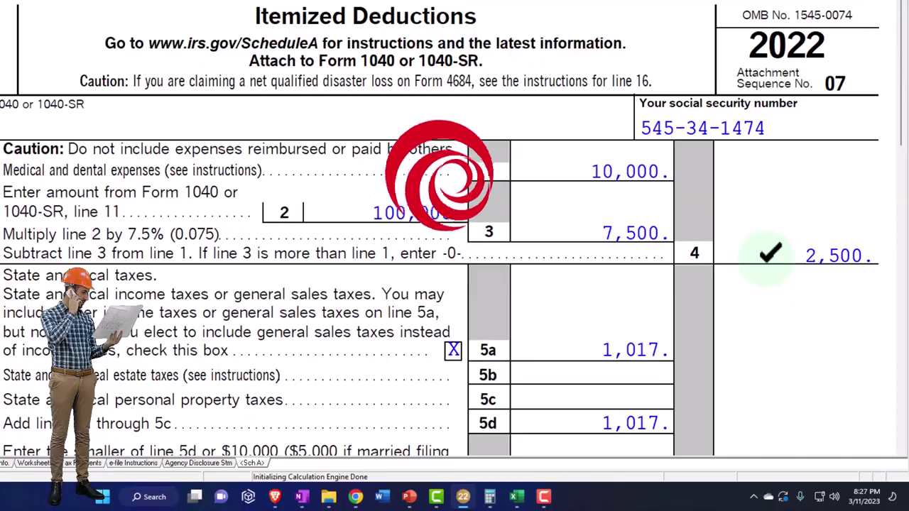
pyautogui.scroll(-15, 774, 274)
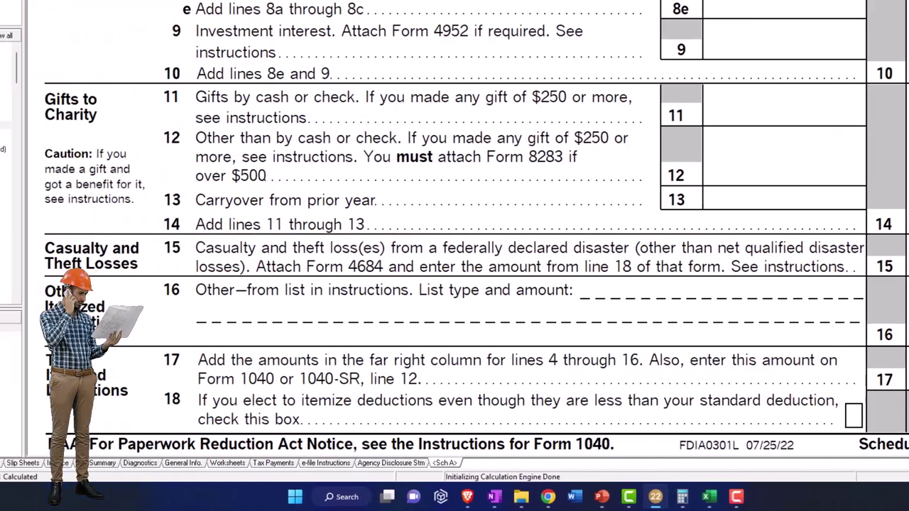
# - Check line 12 for standard or itemized deductions on Form 1040 page 1, and review the medical expense calculation on Schedule A
pyautogui.click(14, 47)
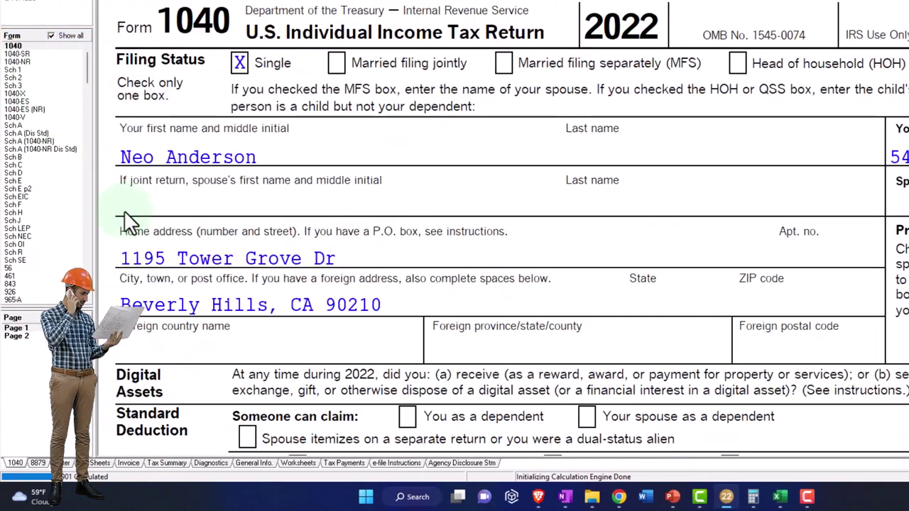
pyautogui.scroll(-10, 195, 275)
pyautogui.scroll(-5, 195, 276)
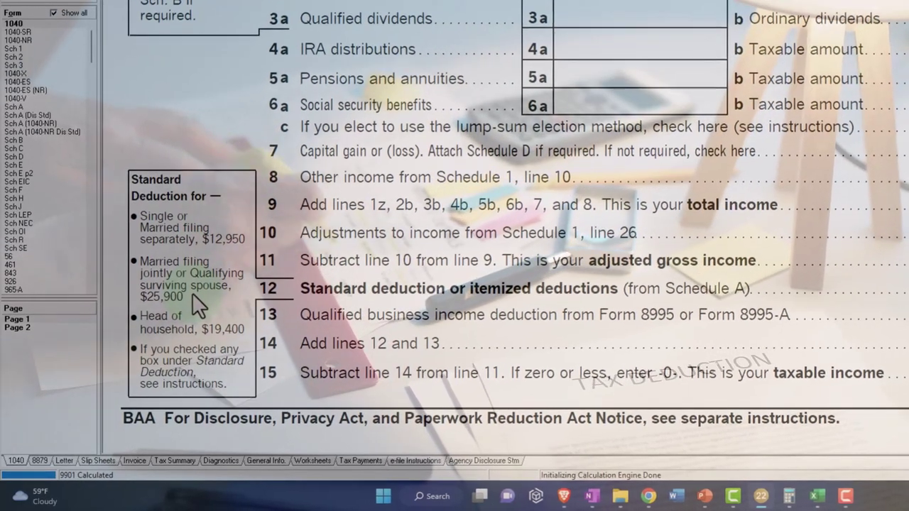
pyautogui.doubleClick(28, 107)
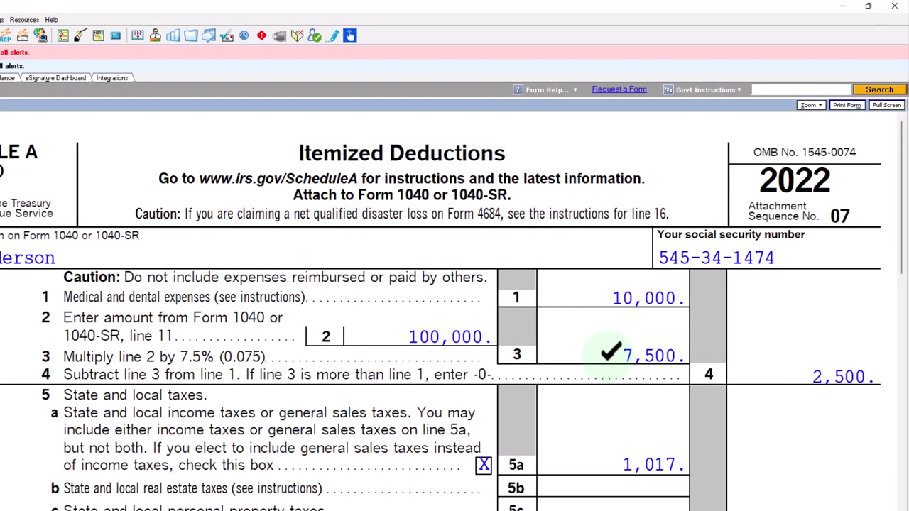
pyautogui.scroll(-3, 609, 366)
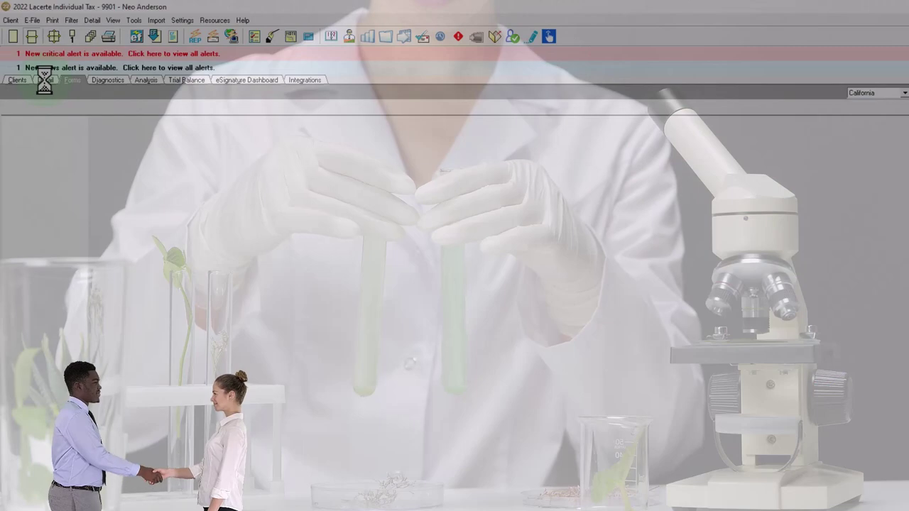
# - Enter 14,000 as federal home mortgage interest and points on Form 1098 in the Interest section of the itemized deductions input
pyautogui.scroll(-12, 232, 366)
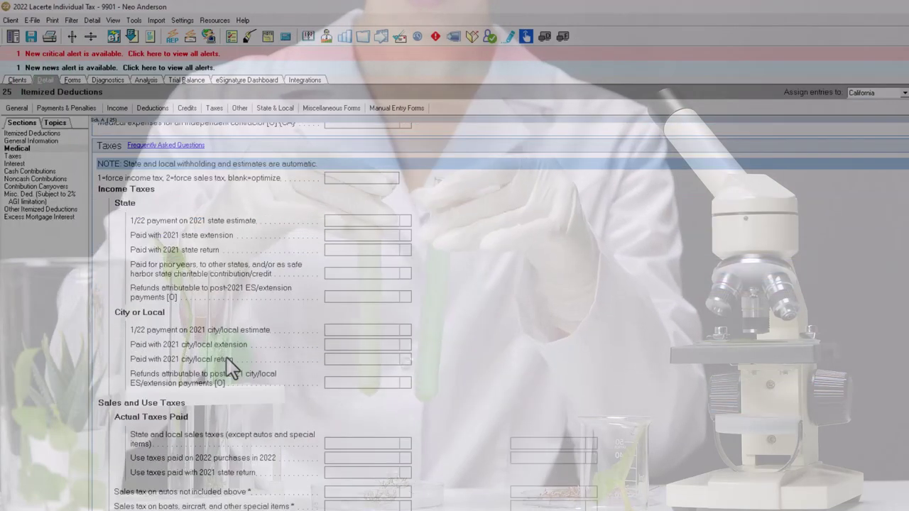
pyautogui.scroll(-15, 231, 366)
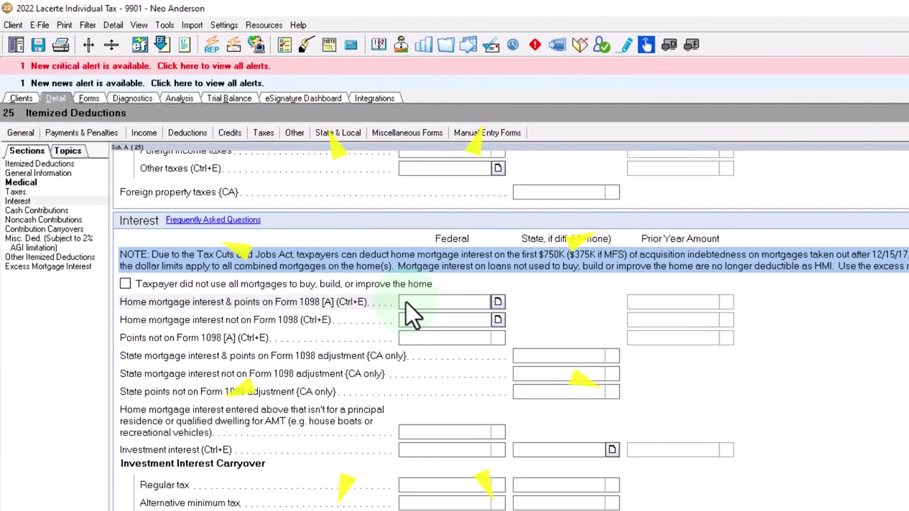
pyautogui.click(331, 246)
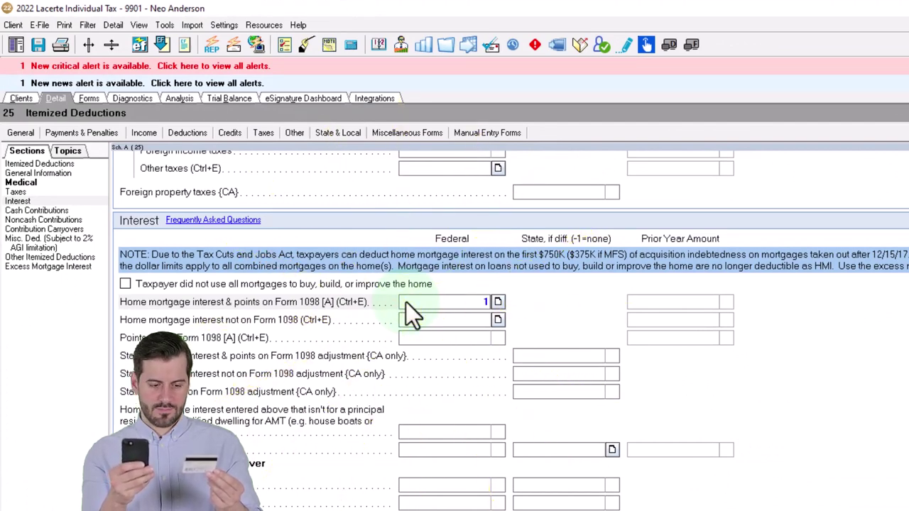
pyautogui.write('14,000')
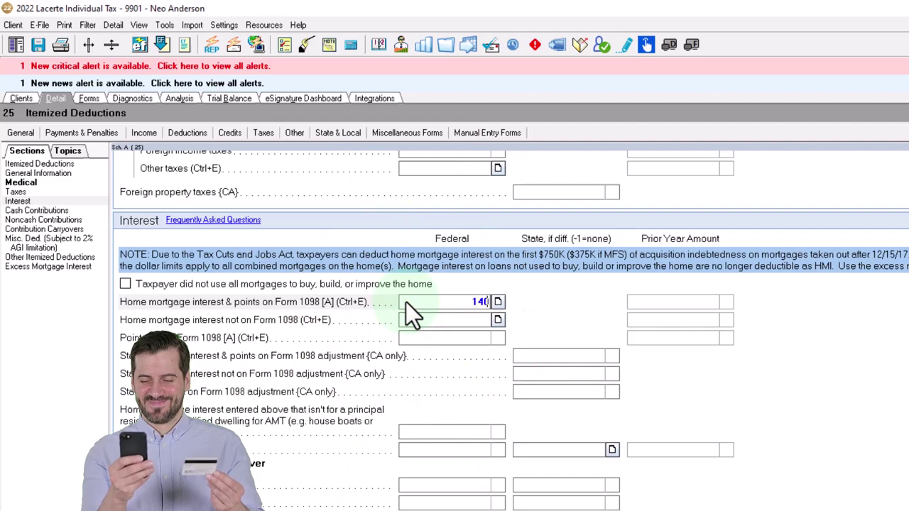
pyautogui.press('Tab')
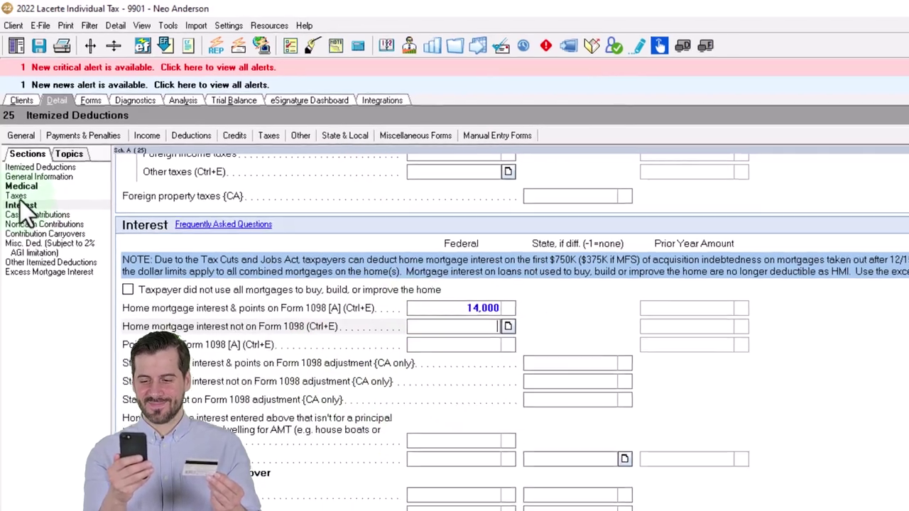
# - Enter 4,000 of real estate taxes for the principal residence in the Taxes section of the itemized deductions input
pyautogui.click(16, 191)
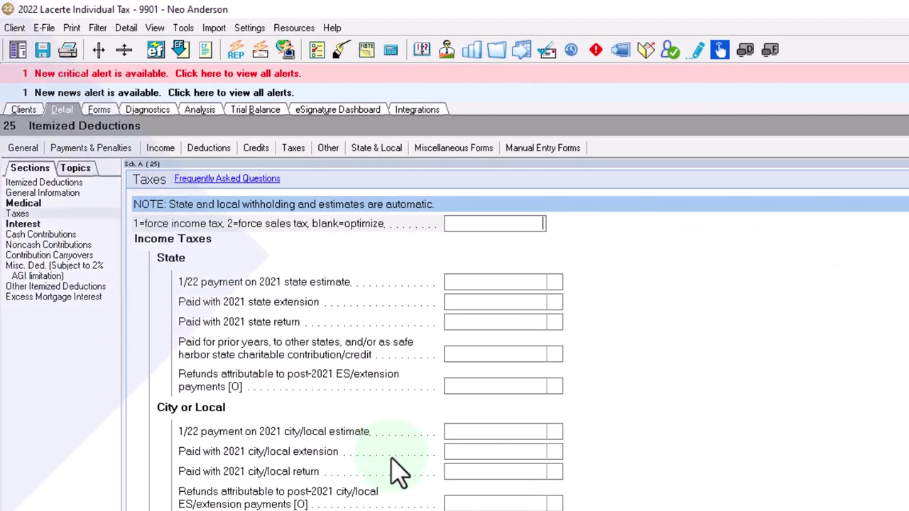
pyautogui.scroll(-10, 394, 441)
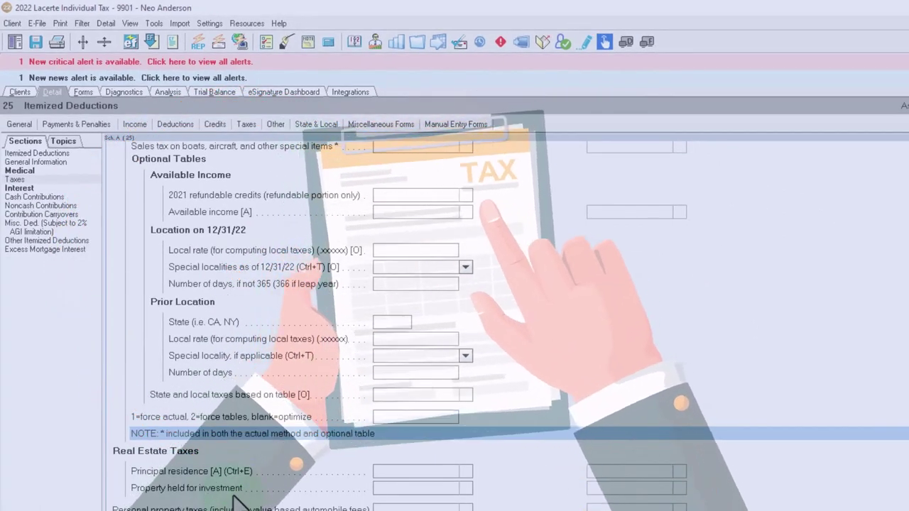
pyautogui.click(393, 471)
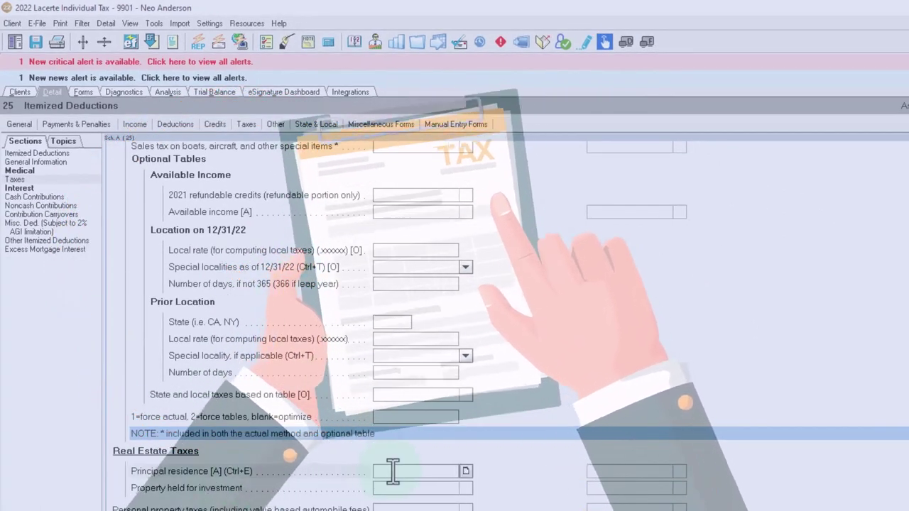
pyautogui.write('4000')
pyautogui.press('Return')
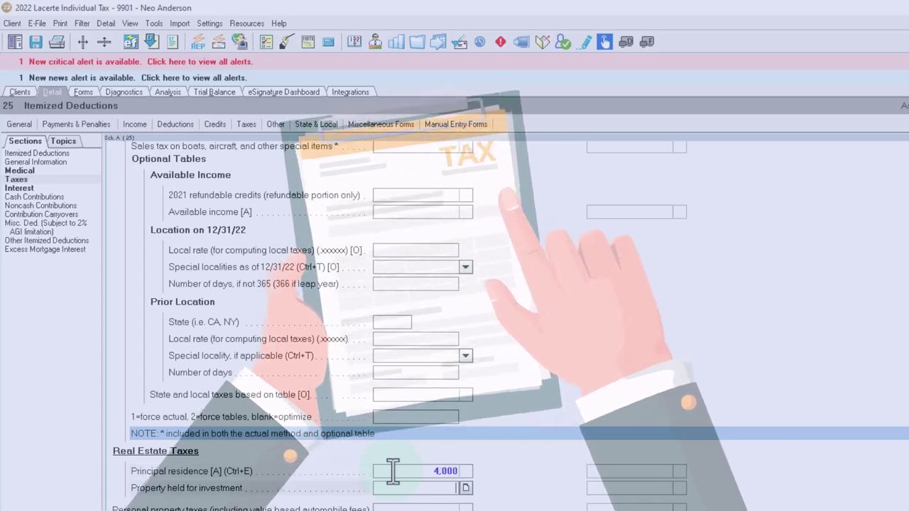
# - Return to the forms, review the medical, tax and interest lines of Schedule A, and compare with line 12 of Form 1040 page 1
pyautogui.click(83, 92)
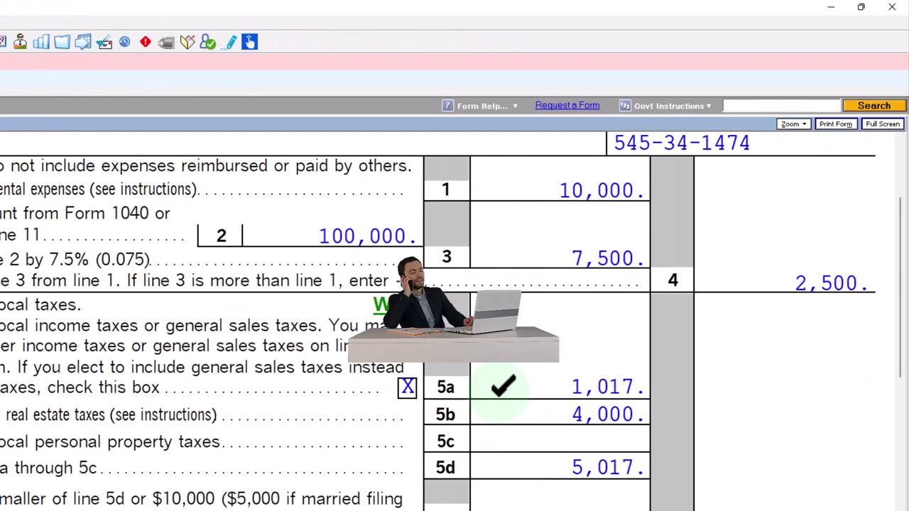
pyautogui.scroll(-3, 455, 320)
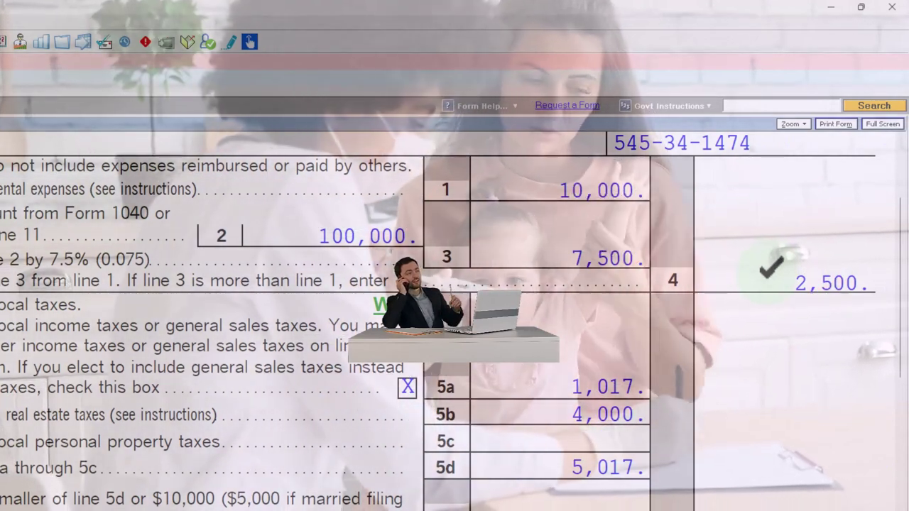
pyautogui.scroll(-10, 771, 169)
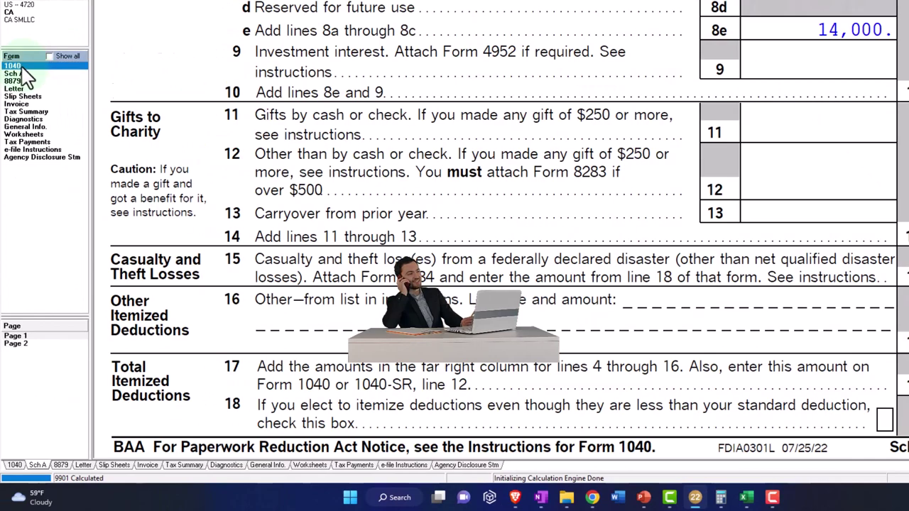
pyautogui.click(21, 66)
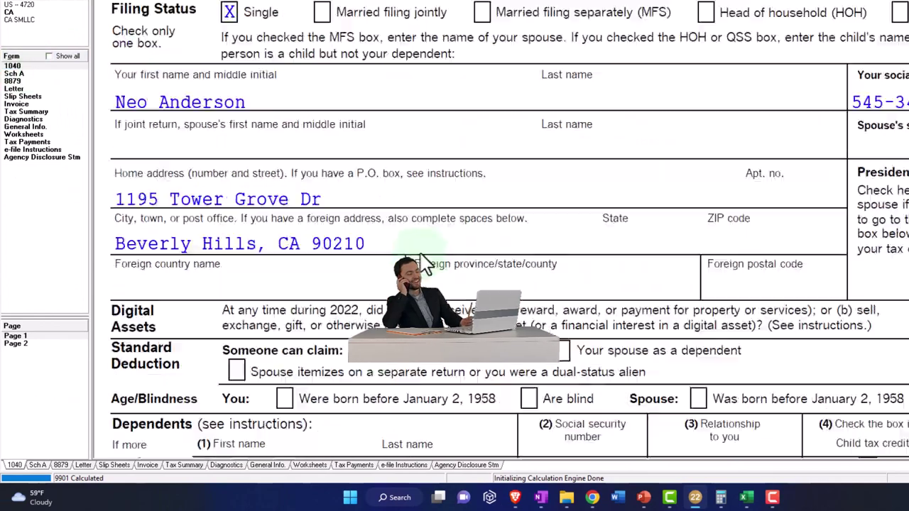
pyautogui.scroll(-10, 427, 327)
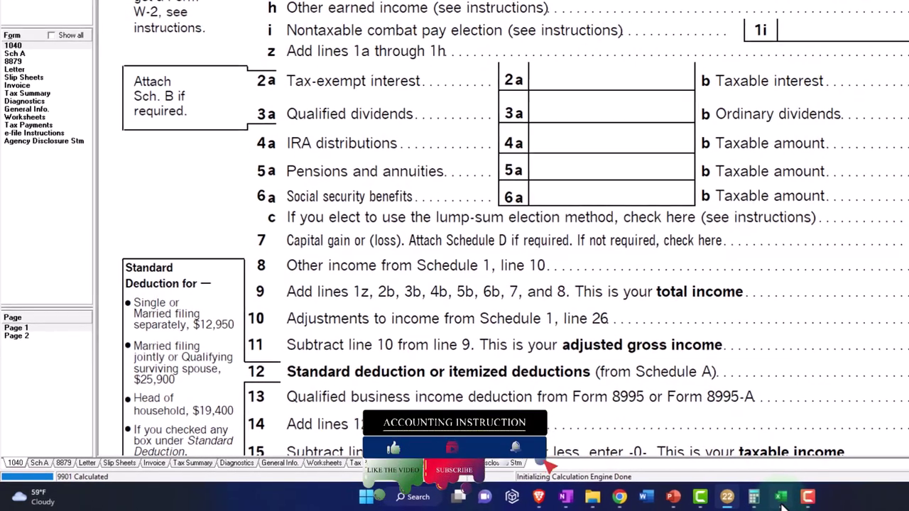
# - Switch to the Excel tax worksheet and enter 14,000 for Mortgage 1 and 4,000 for property taxes on the Schedule A sheet
pyautogui.click(746, 497)
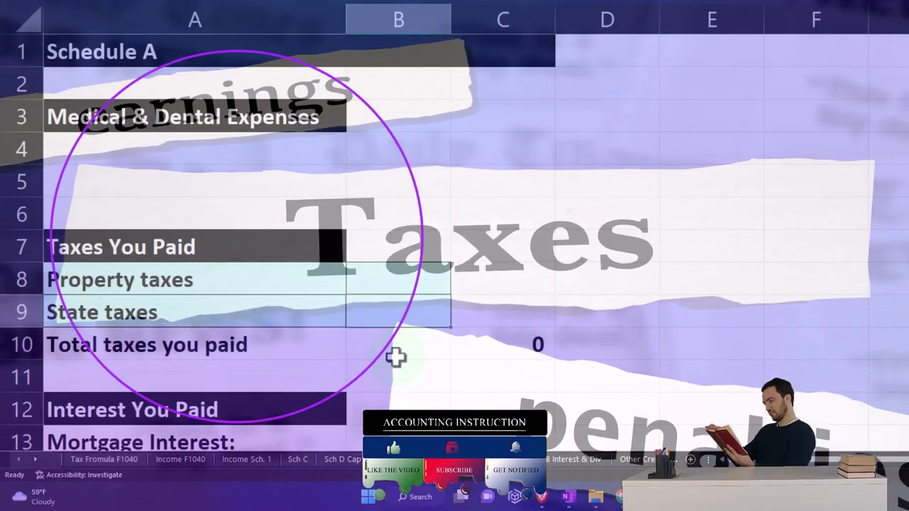
pyautogui.scroll(-3, 391, 345)
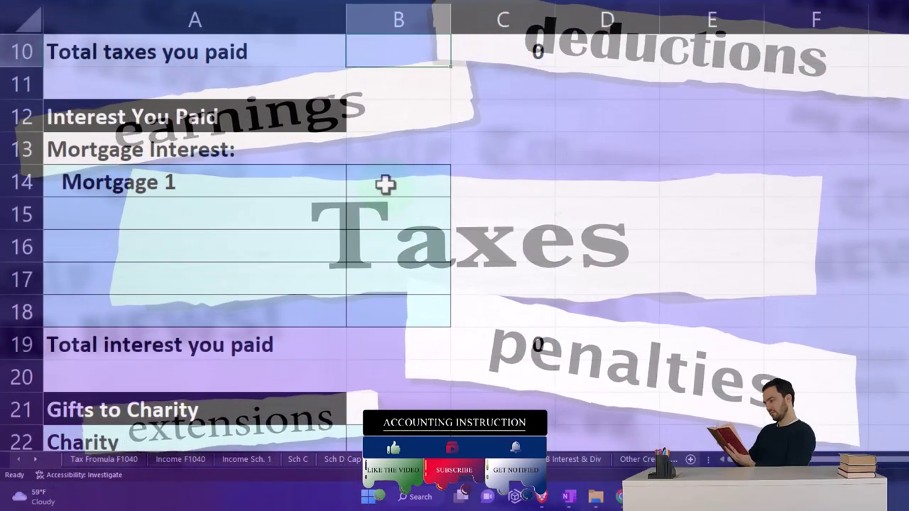
pyautogui.click(385, 184)
pyautogui.write('14000')
pyautogui.press('Return')
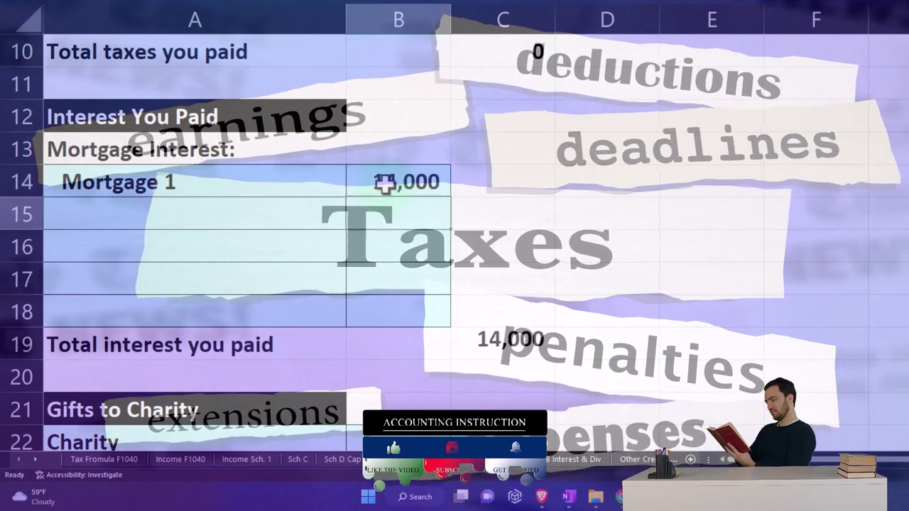
pyautogui.scroll(3, 385, 183)
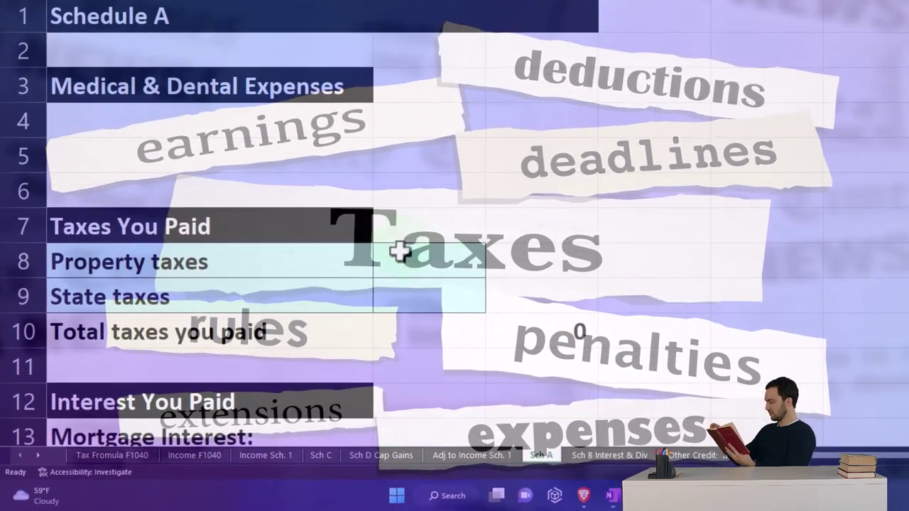
pyautogui.write('40')
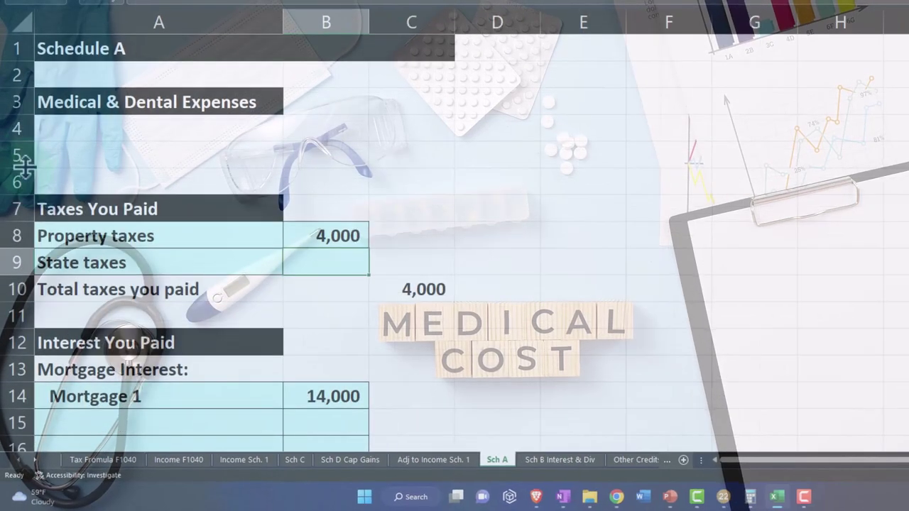
# - Insert new rows at rows 5 to 7 to make room under the Medical & Dental Expenses heading
pyautogui.scroll(-1, 23, 164)
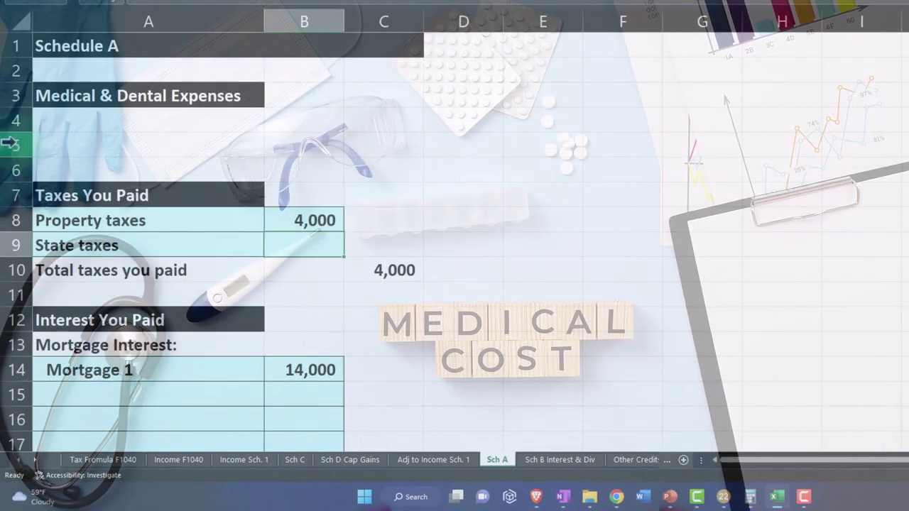
pyautogui.moveTo(16, 142); pyautogui.dragTo(16, 205)
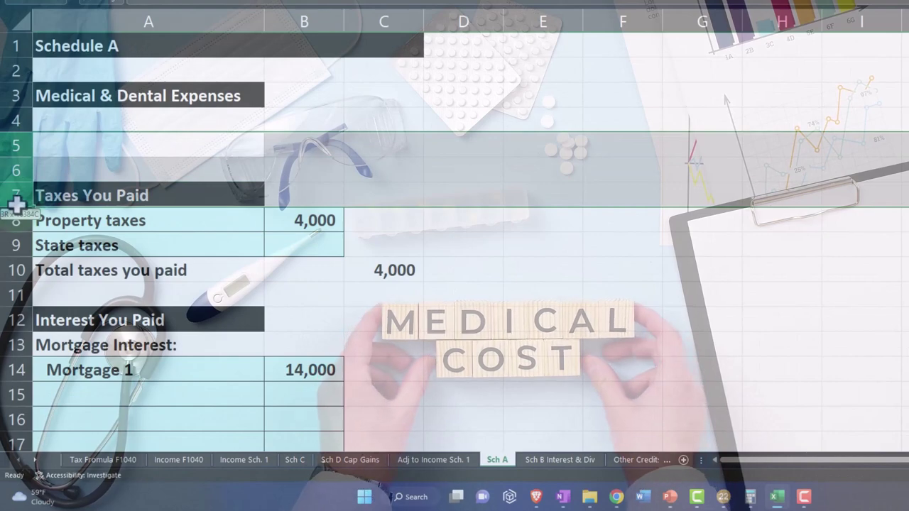
pyautogui.rightClick(91, 182)
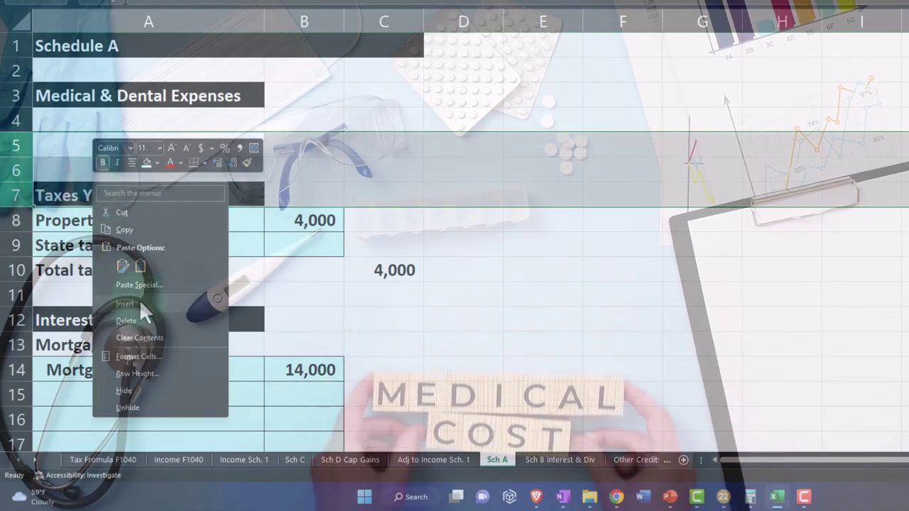
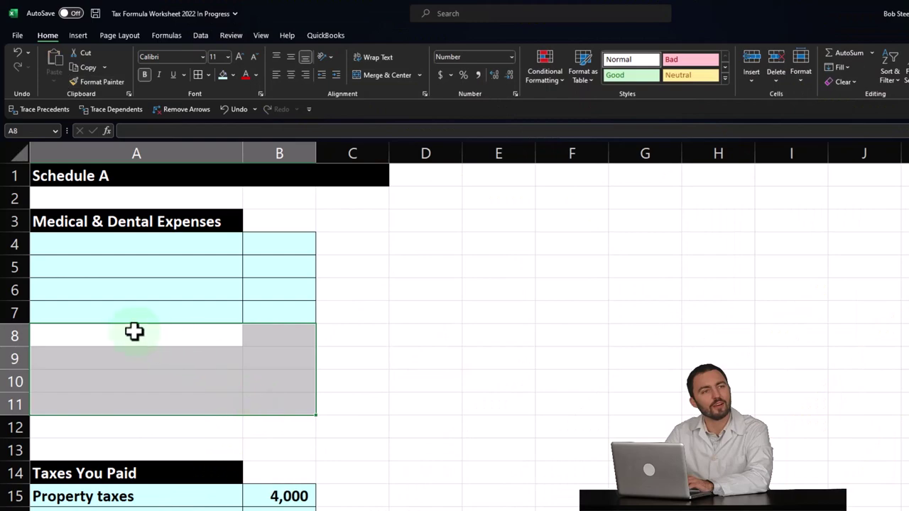
# - Label cell A8, below the medical entry rows, "Total medical expenses"
pyautogui.click(134, 332)
pyautogui.write('T')
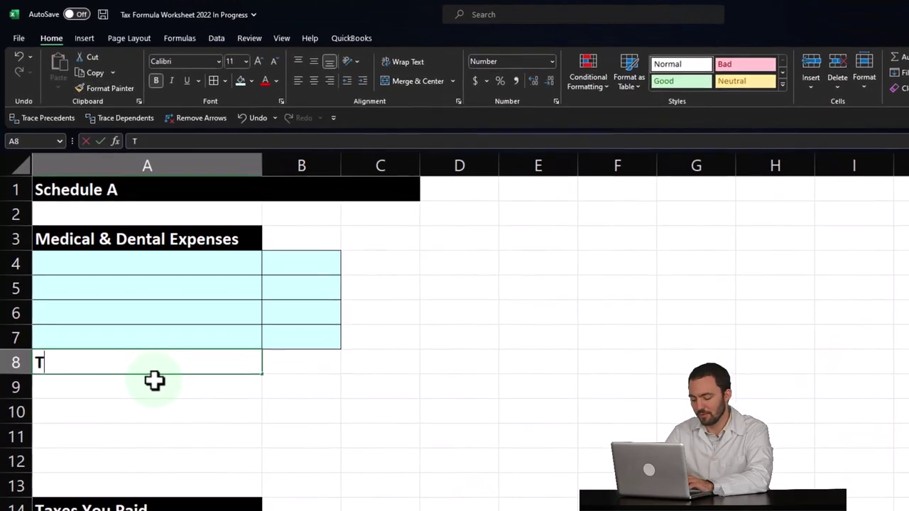
pyautogui.write('otal ')
pyautogui.write('be')
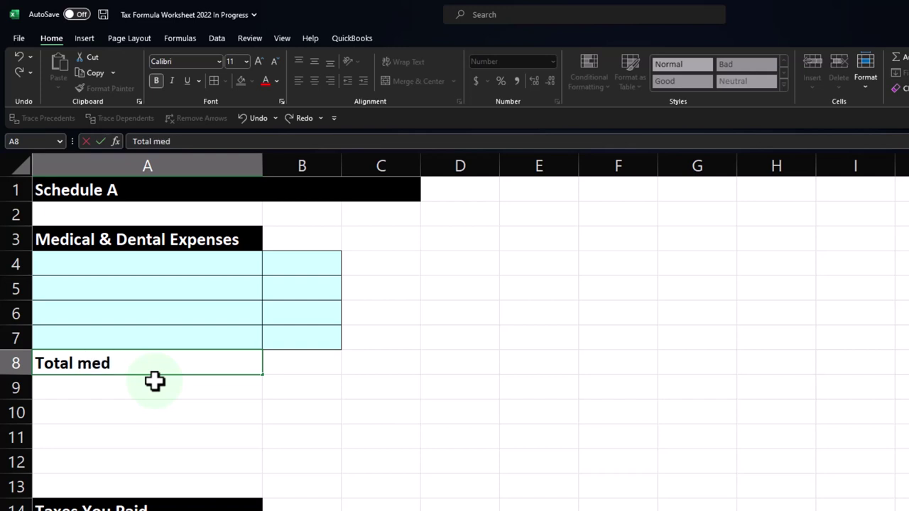
pyautogui.write('ses')
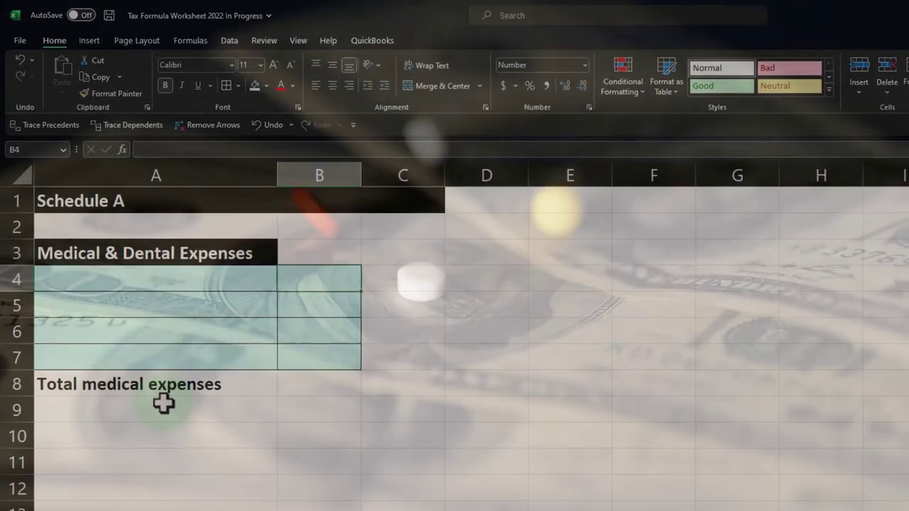
# - Enter 10,000 as the medical expense in B4 and total B4:B7 with a SUM formula in B8
pyautogui.write('10,000')
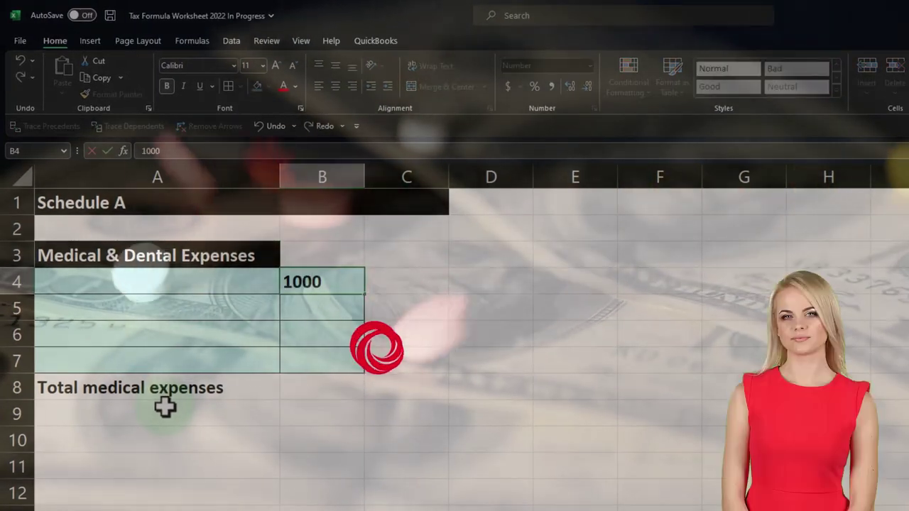
pyautogui.press('Return')
pyautogui.press('Down')
pyautogui.press('Down')
pyautogui.press('Down')
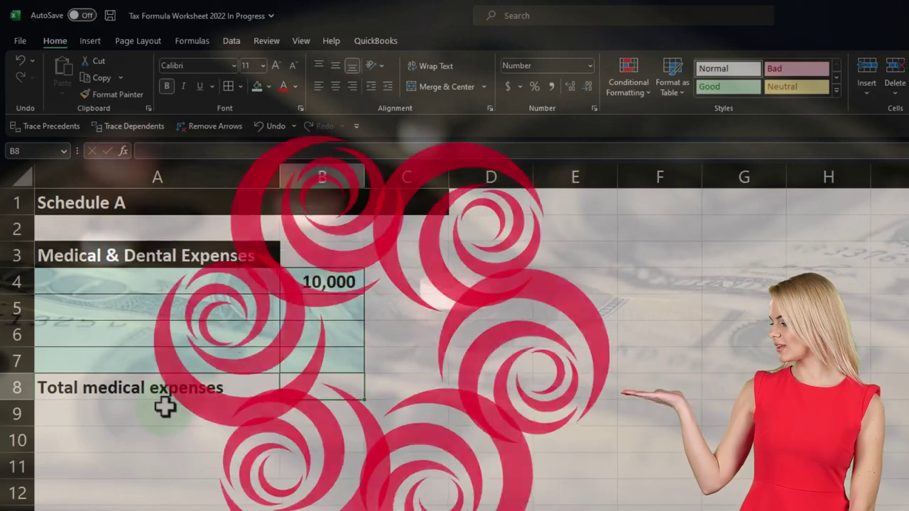
pyautogui.write('=sum(')
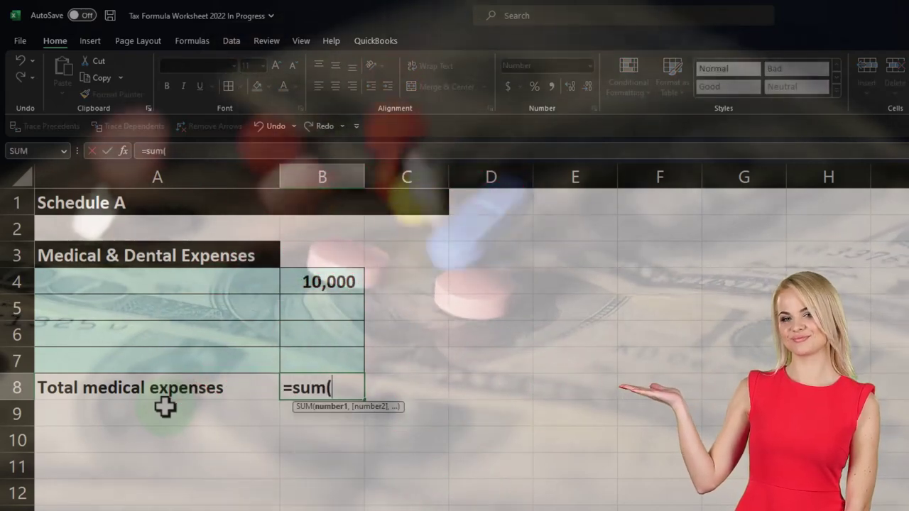
pyautogui.press('Up')
pyautogui.hotkey('shift', 'Up')
pyautogui.hotkey('shift', 'Up')
pyautogui.hotkey('shift', 'Up')
pyautogui.press('Return')
pyautogui.click(165, 406)
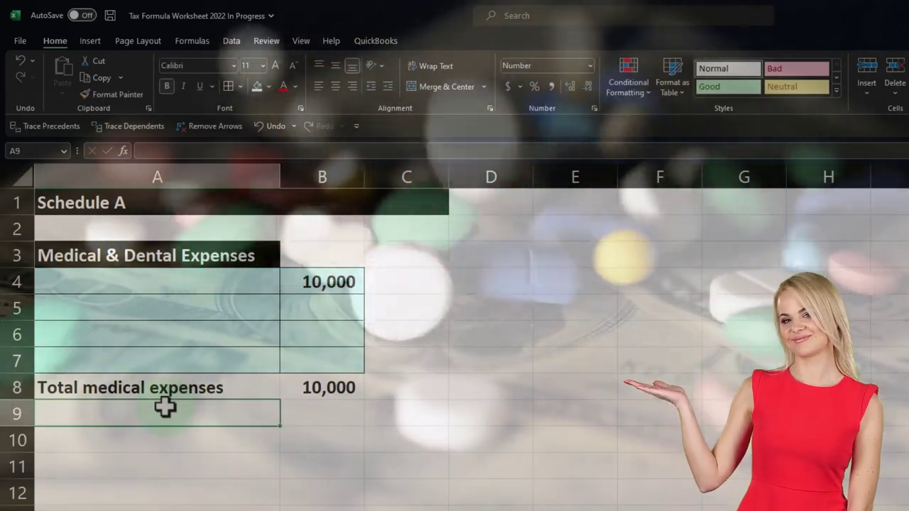
pyautogui.write('7.5')
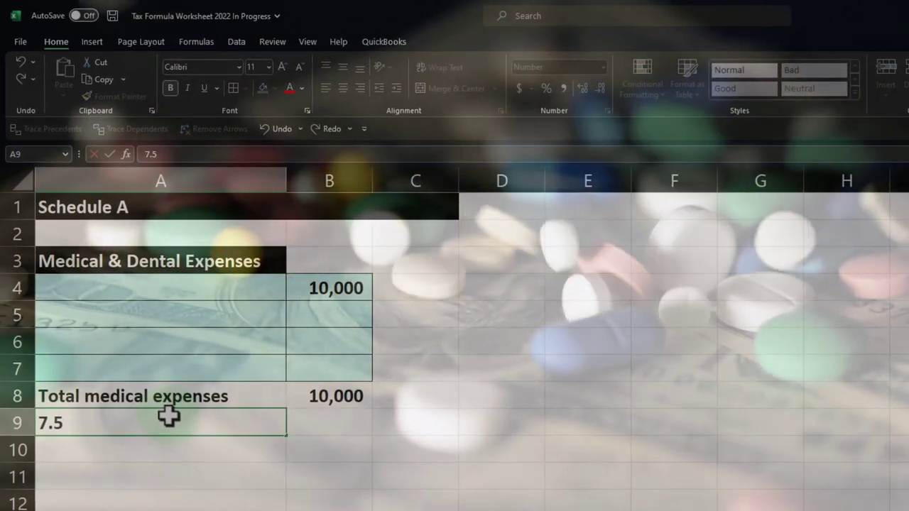
pyautogui.press('BackSpace')
pyautogui.press('BackSpace')
pyautogui.press('BackSpace')
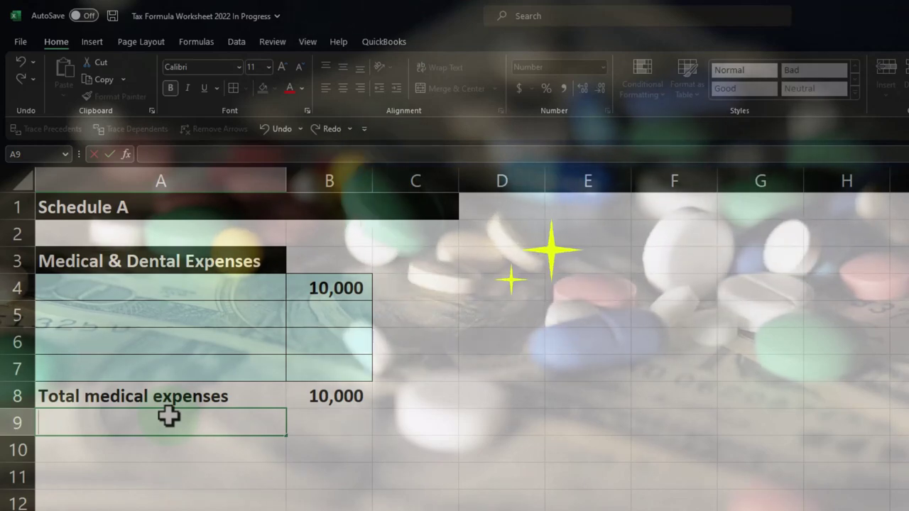
# - Label A9 "AGI" and link B9 to the Adjusted Gross Income amount on the Tax Fromula F1040 sheet
pyautogui.write('AGI')
pyautogui.press('Tab')
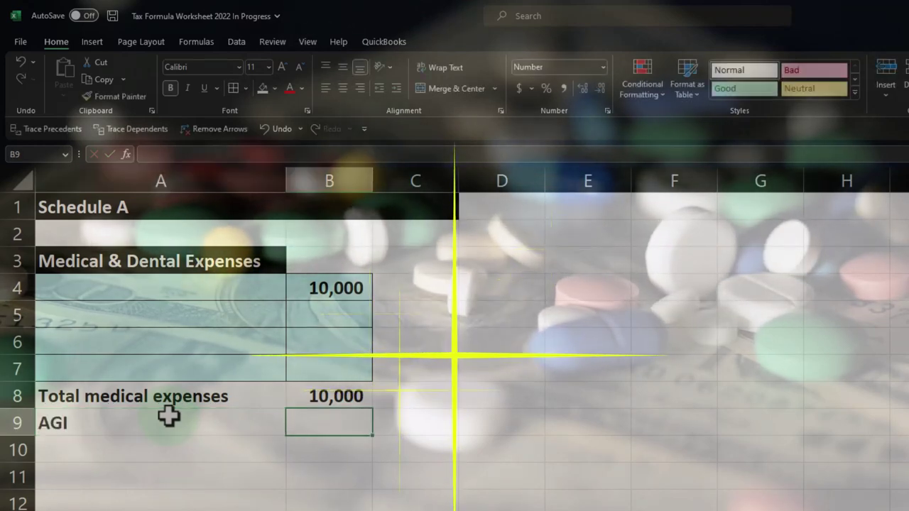
pyautogui.write('=')
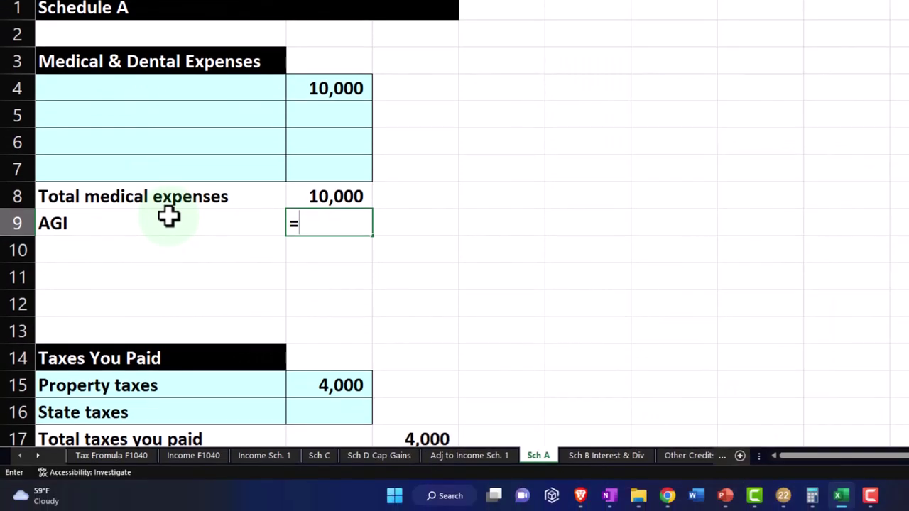
pyautogui.click(113, 457)
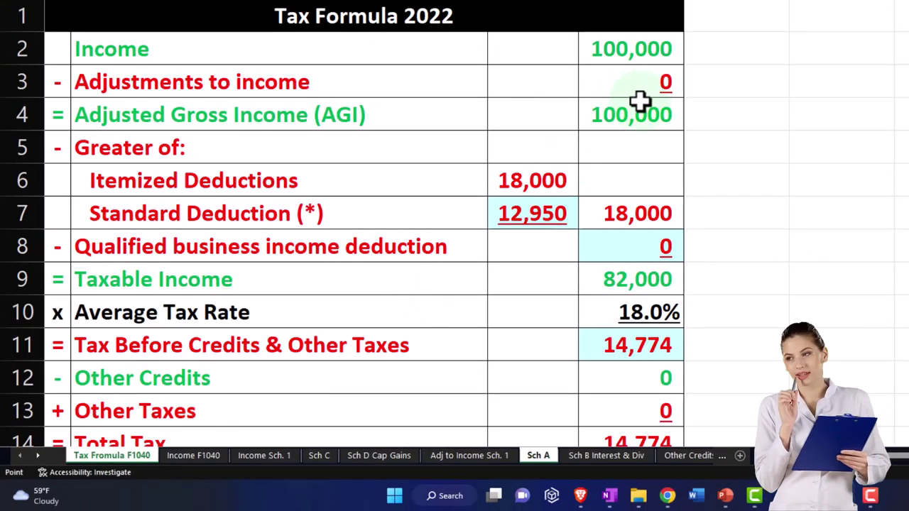
pyautogui.press('Return')
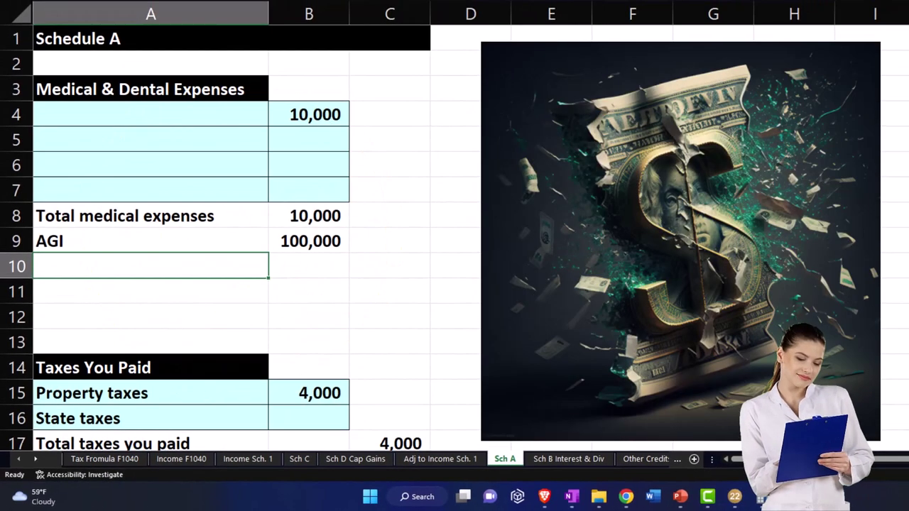
# - Label A10 "7.5% floor" and calculate 7.5% of the AGI in B10
pyautogui.write('7.5%')
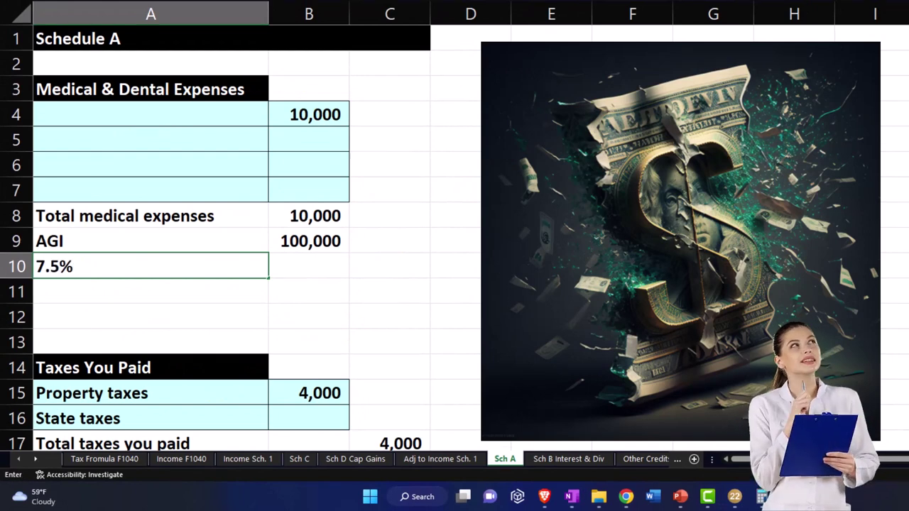
pyautogui.write(' floor')
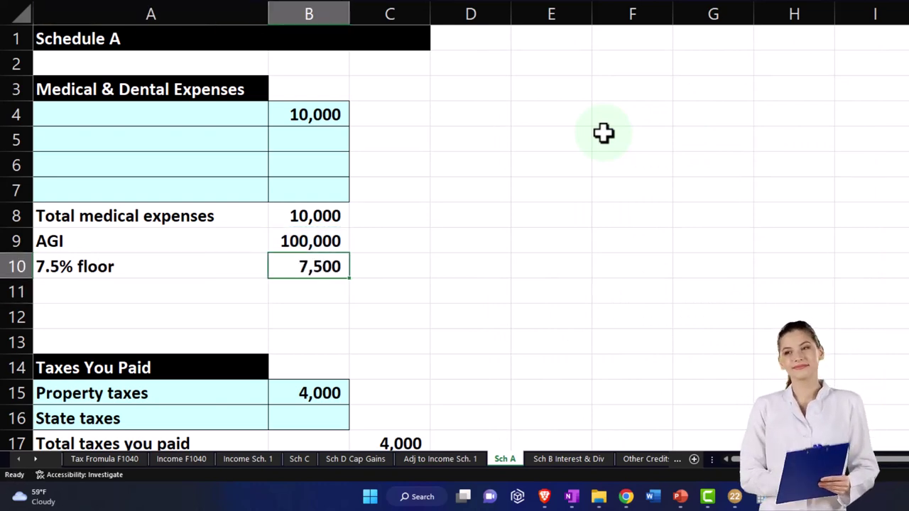
pyautogui.press('Return')
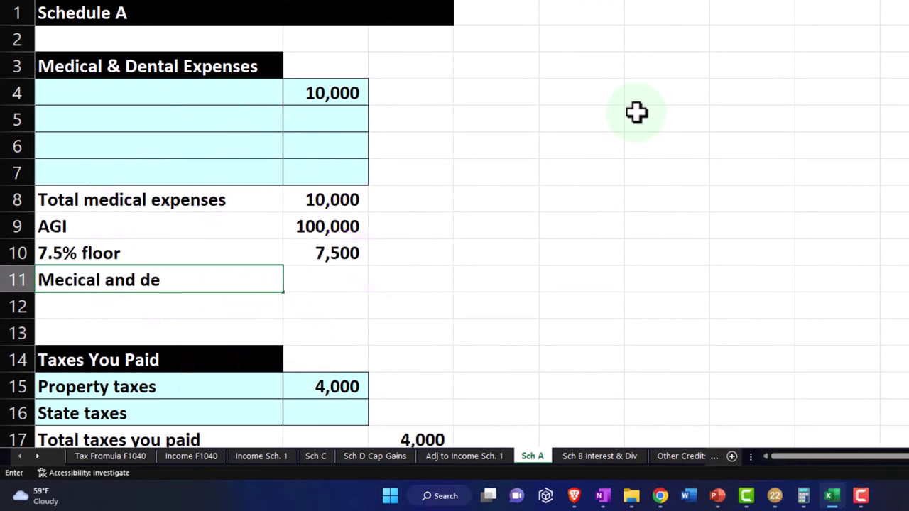
# - Label A11 "Mecical and dental expenses" and subtract the floor from total medical expenses in C11 with =B8-B10
pyautogui.write('Mecical and dental expenses')
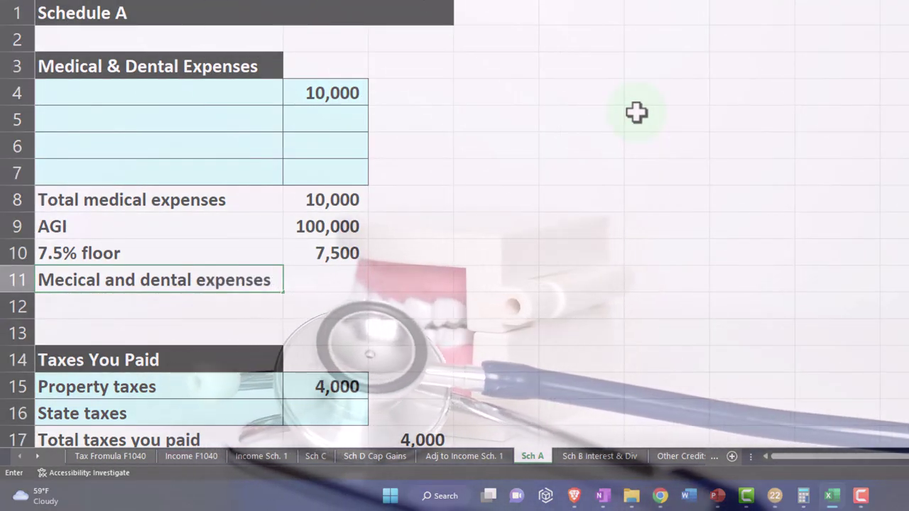
pyautogui.press('Tab')
pyautogui.press('Tab')
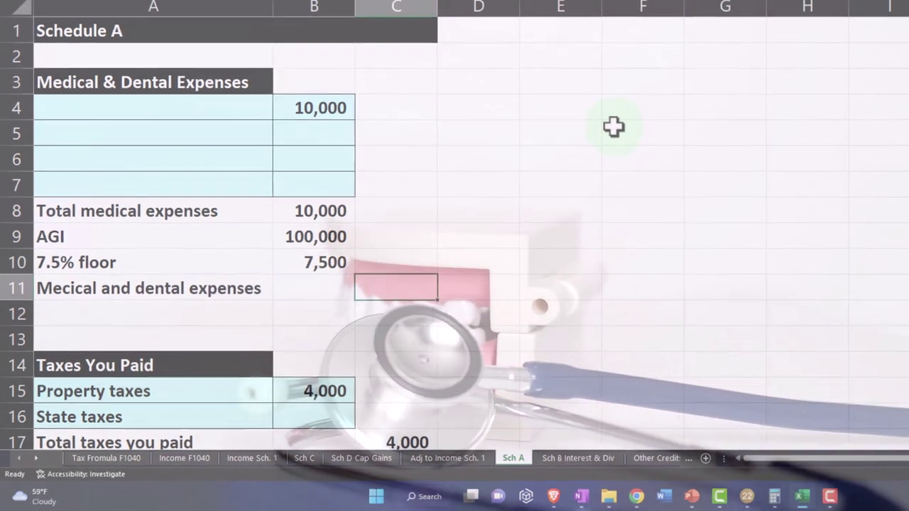
pyautogui.write('=')
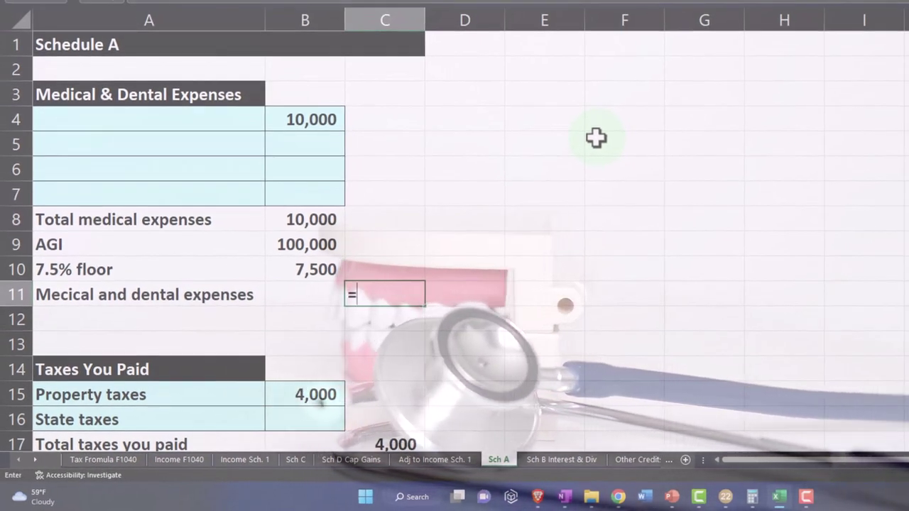
pyautogui.press('Left')
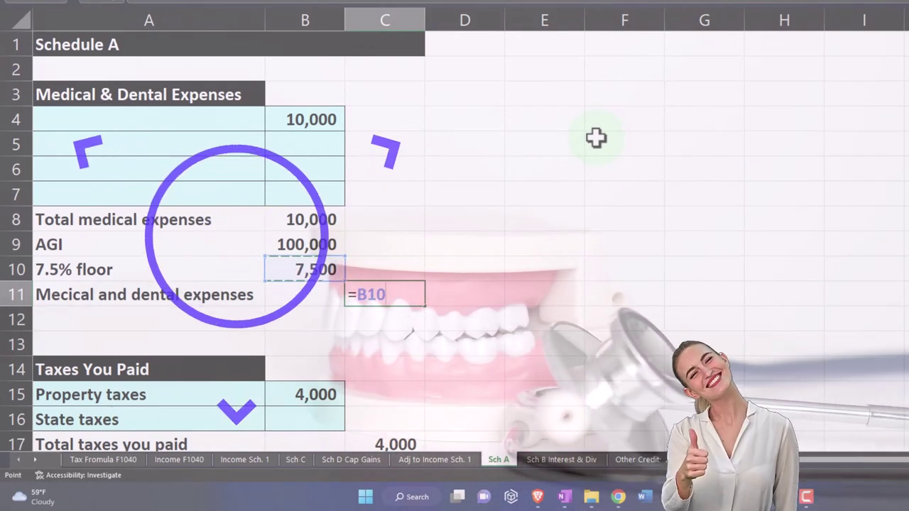
pyautogui.press('Up')
pyautogui.press('Up')
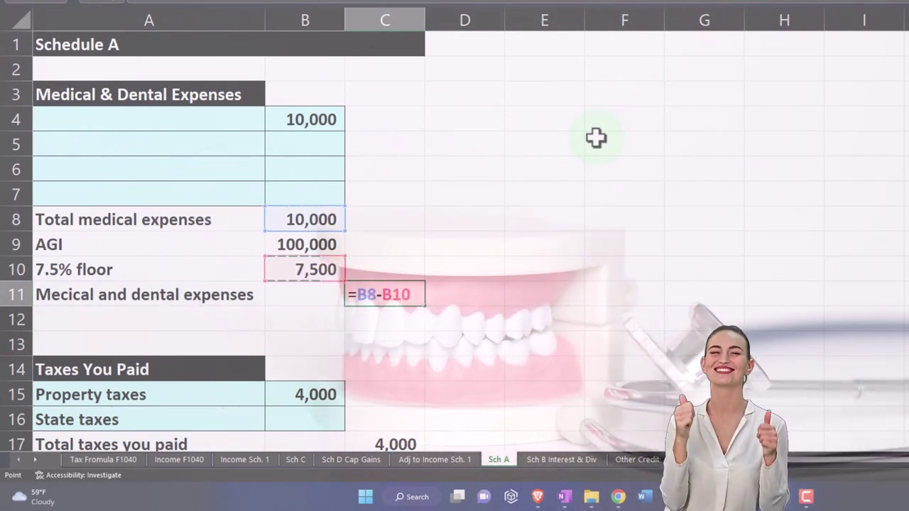
pyautogui.press('Return')
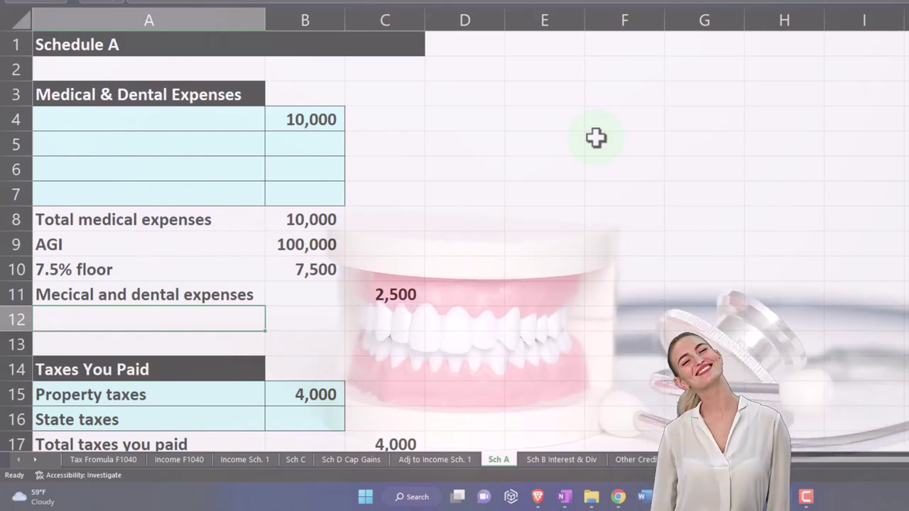
# - Review the medical expense calculation and the total itemized deductions on the Schedule A worksheet
pyautogui.doubleClick(316, 122)
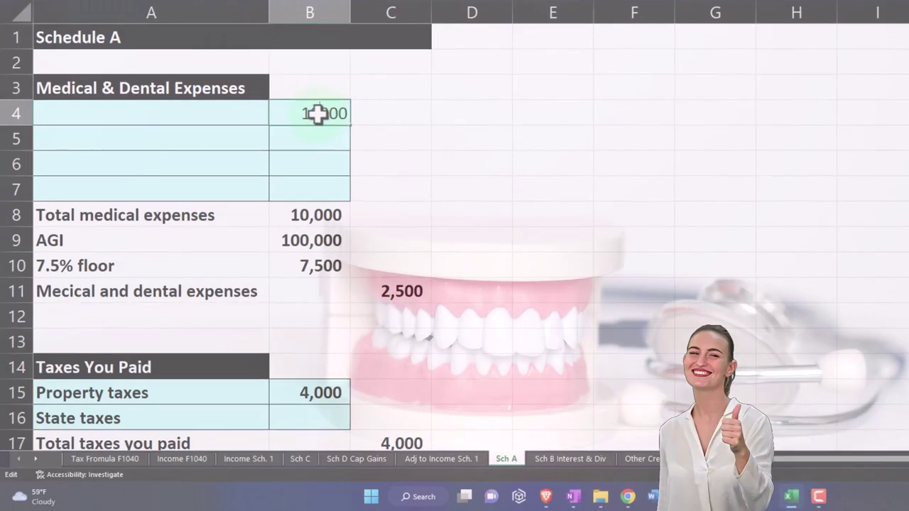
pyautogui.press('Return')
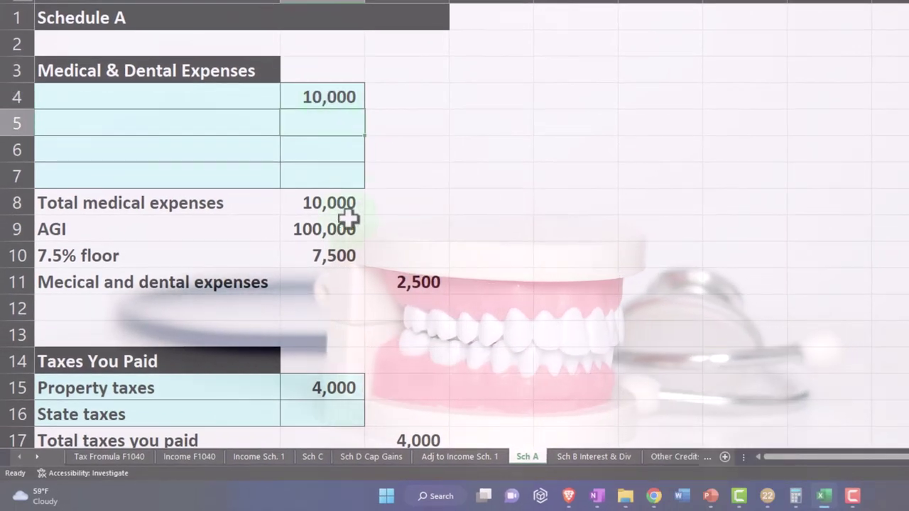
pyautogui.press('Return')
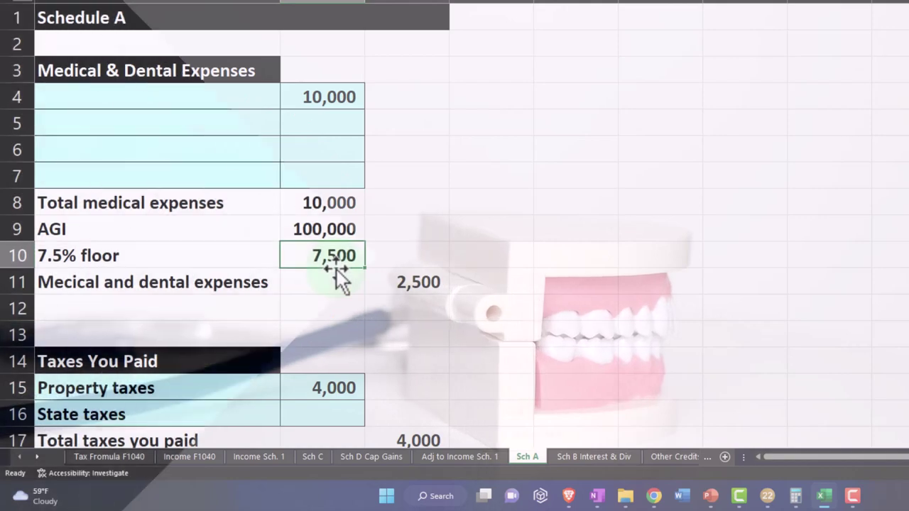
pyautogui.click(331, 206)
pyautogui.click(419, 293)
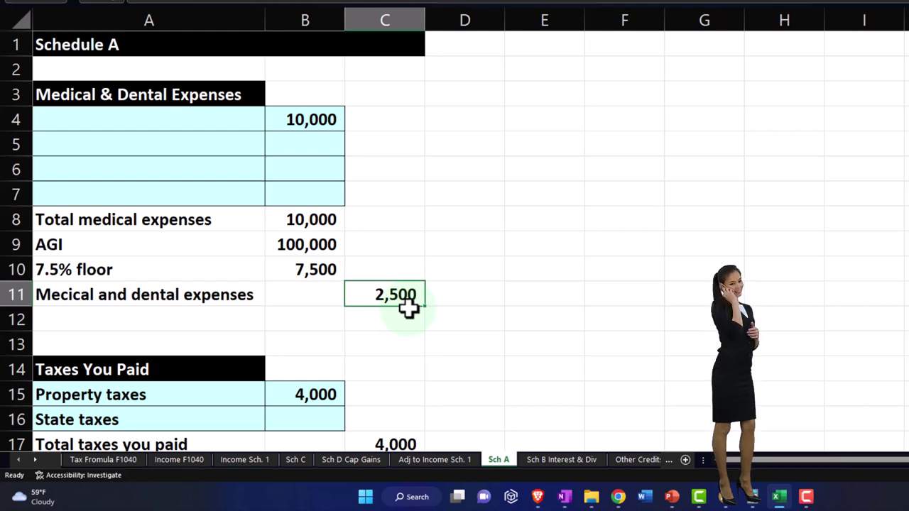
pyautogui.scroll(-8, 408, 307)
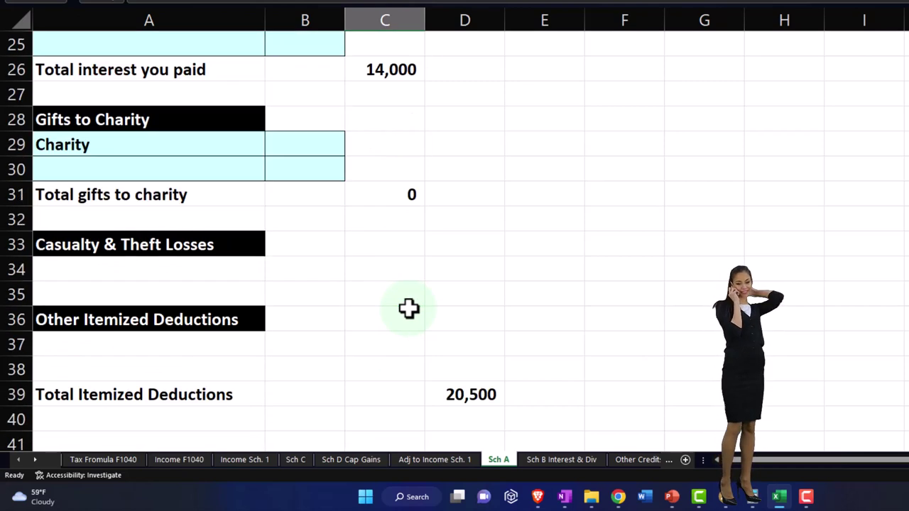
pyautogui.scroll(5, 409, 307)
pyautogui.scroll(-4, 409, 307)
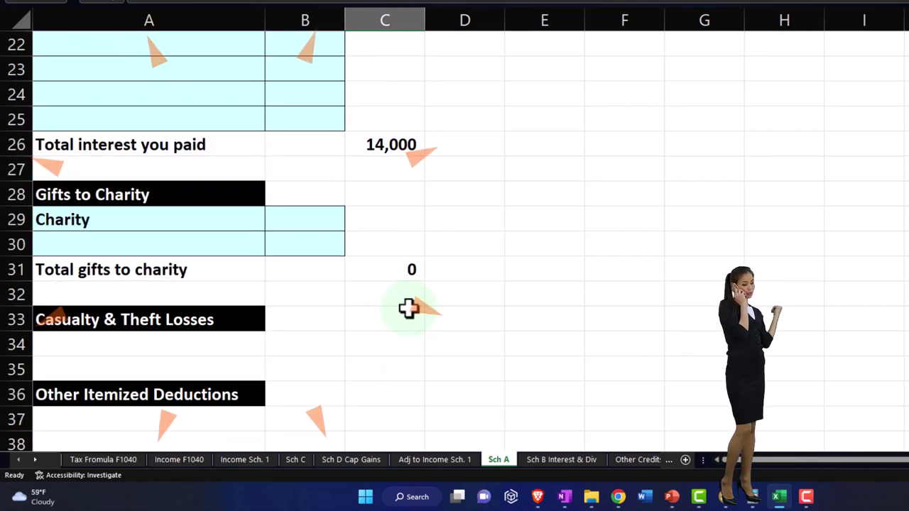
pyautogui.scroll(4, 408, 307)
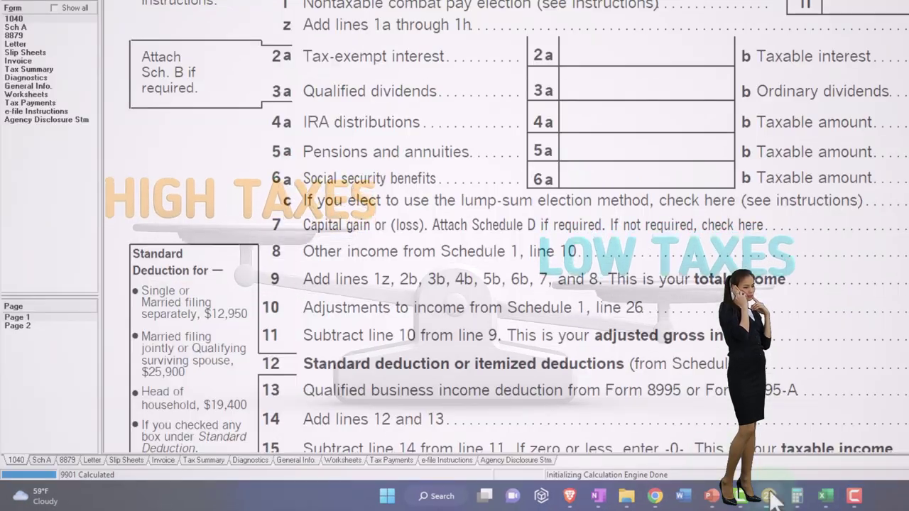
# - Look up the state and local tax amount on Lacerte's Schedule A and enter 1,017 for State taxes in Excel
pyautogui.click(19, 28)
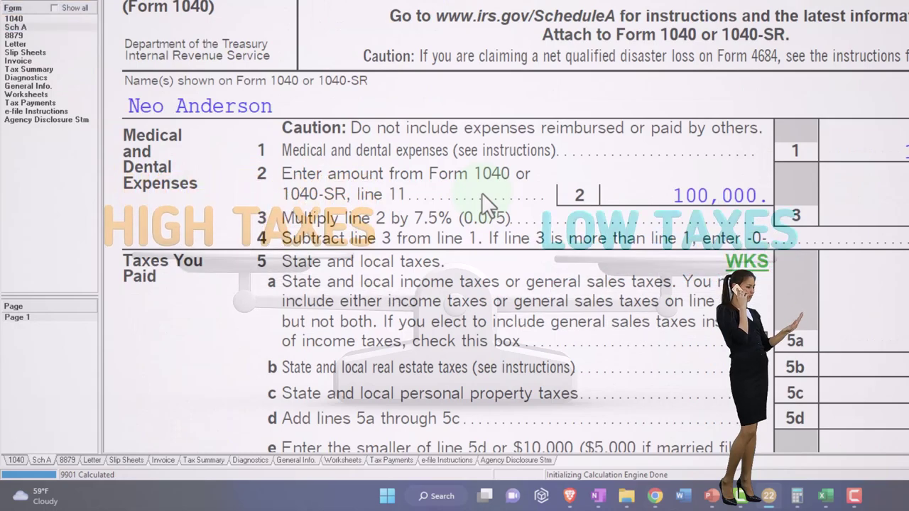
pyautogui.scroll(-3, 482, 192)
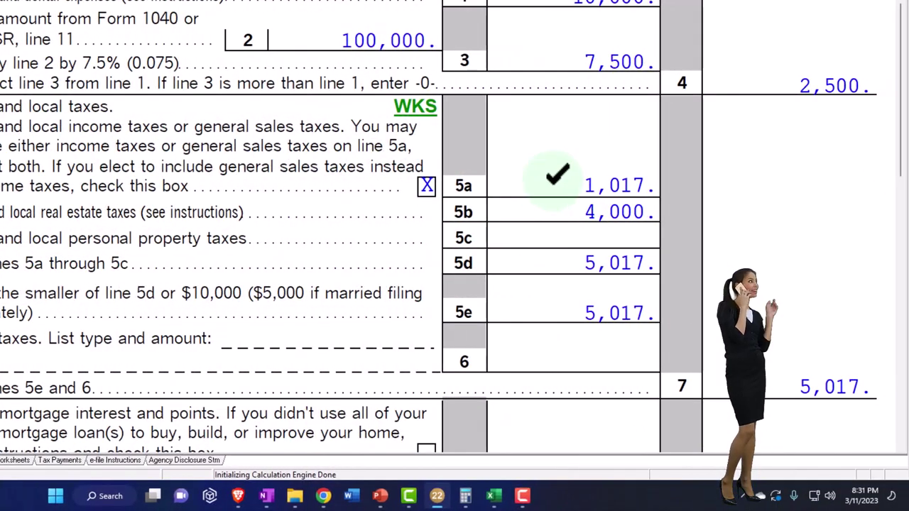
pyautogui.click(750, 497)
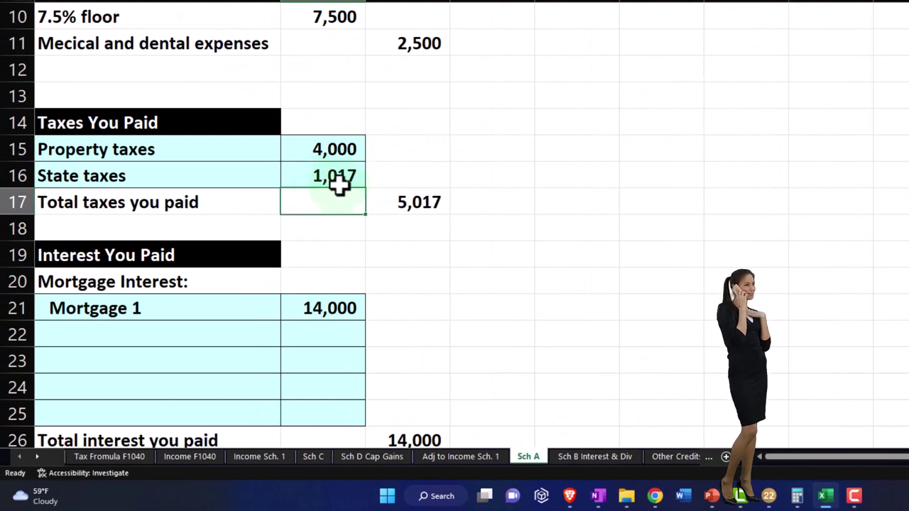
# - Compare the worksheet's total itemized deductions with the deduction and taxable income lines on Form 1040 in Lacerte
pyautogui.scroll(-5, 340, 186)
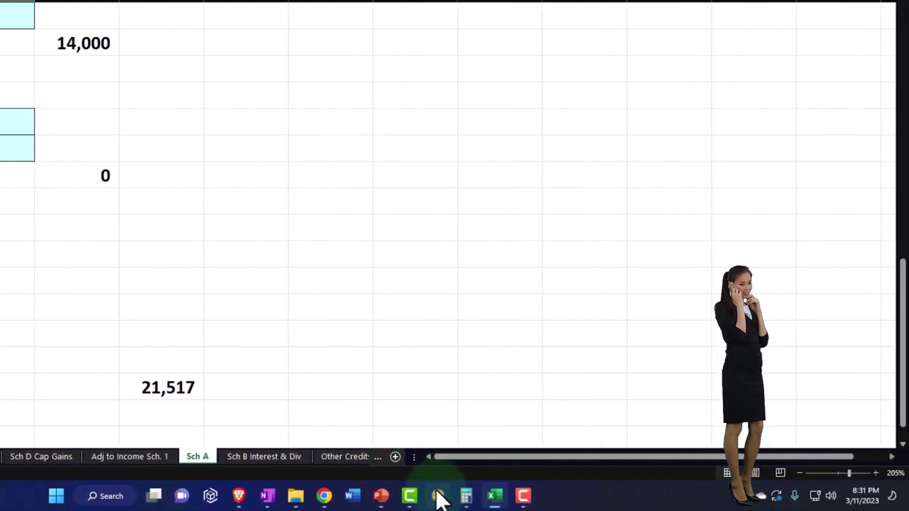
pyautogui.click(769, 496)
pyautogui.scroll(-5, 829, 327)
pyautogui.scroll(-5, 499, 325)
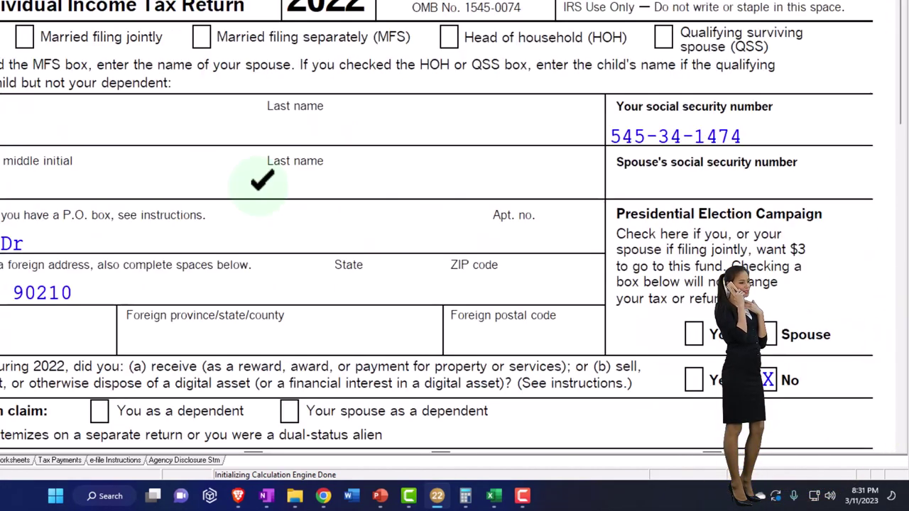
pyautogui.scroll(-3, 384, 214)
pyautogui.scroll(-10, 384, 211)
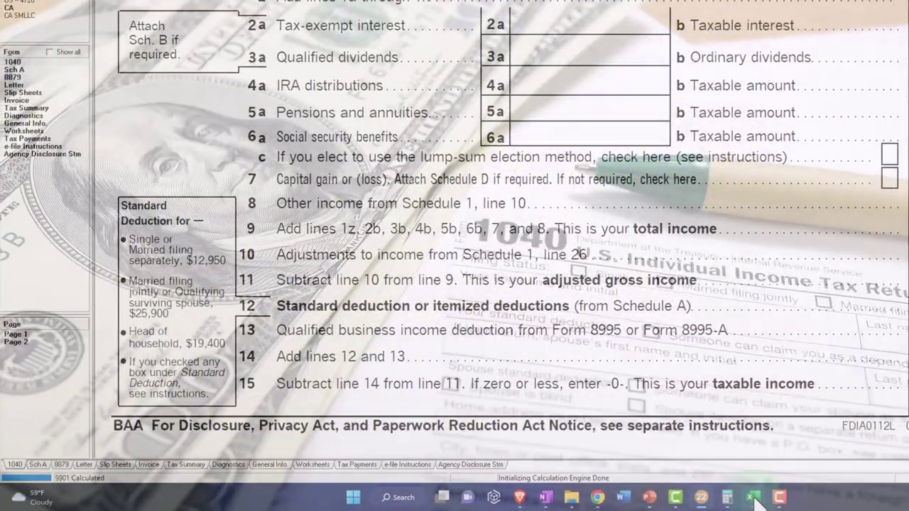
# - Check the itemized deductions and taxable income on the Excel Tax Fromula F1040 sheet against Lacerte's Form 1040
pyautogui.click(530, 498)
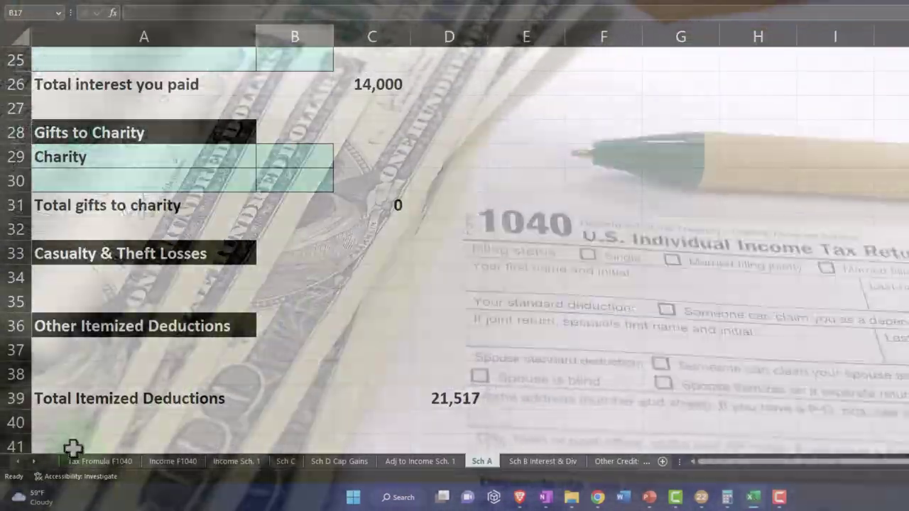
pyautogui.click(73, 460)
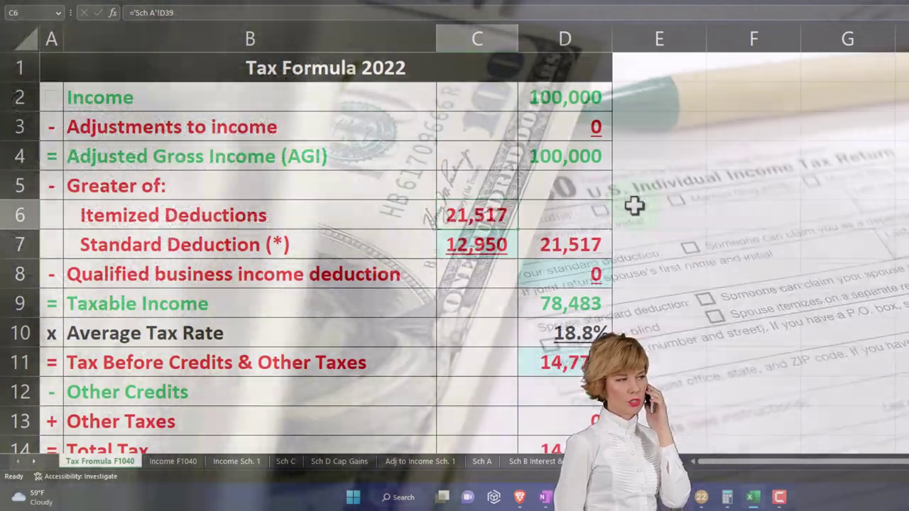
pyautogui.press('Down')
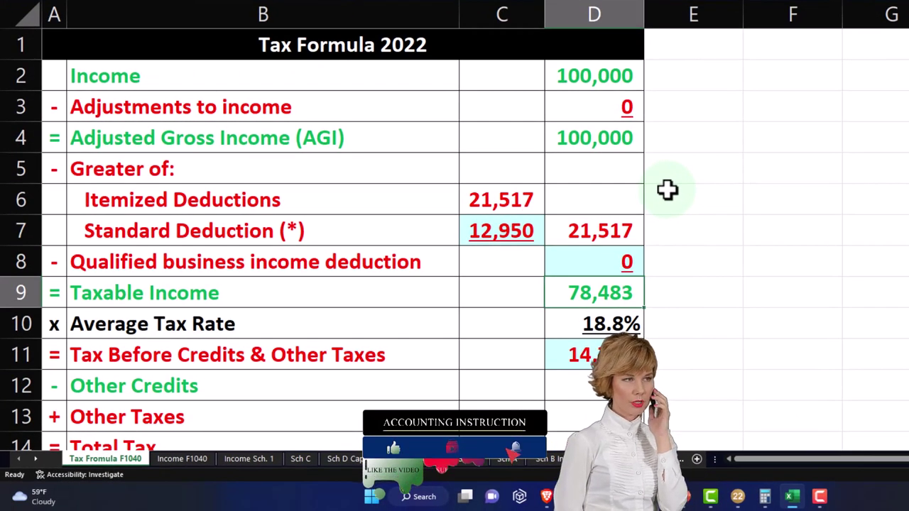
pyautogui.click(739, 499)
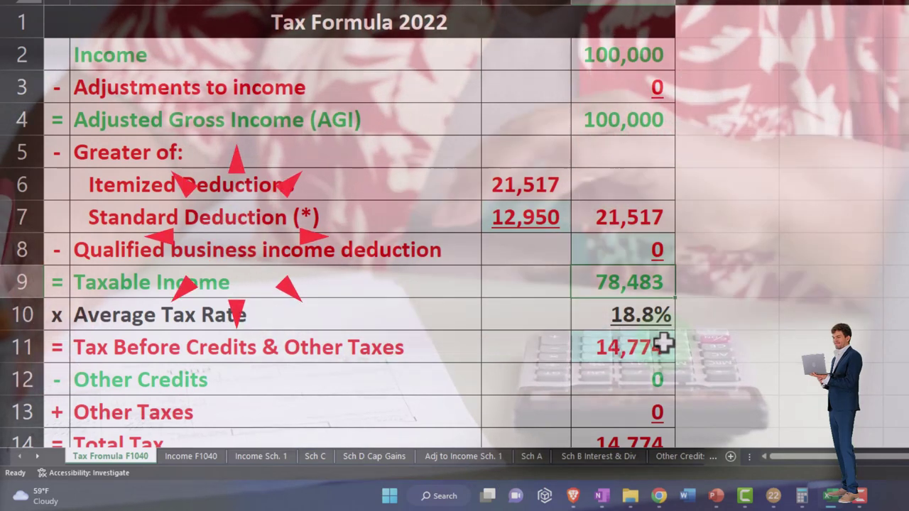
# - Switch to Lacerte and change the filing status in the client information to Married filing jointly
pyautogui.click(775, 496)
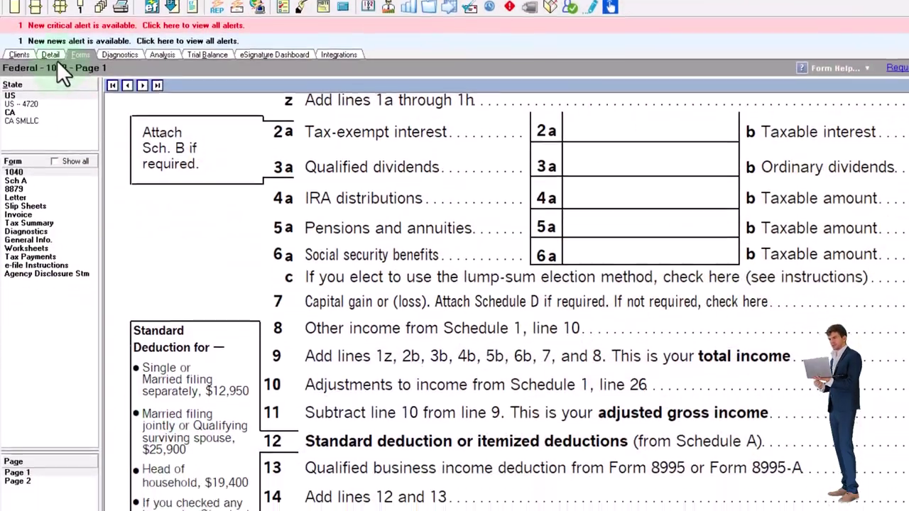
pyautogui.click(52, 88)
pyautogui.scroll(-10, 84, 374)
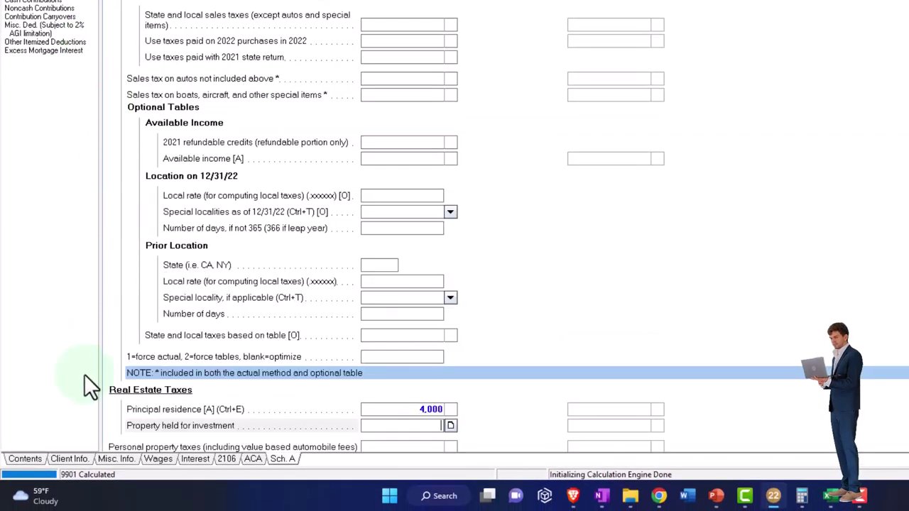
pyautogui.click(68, 458)
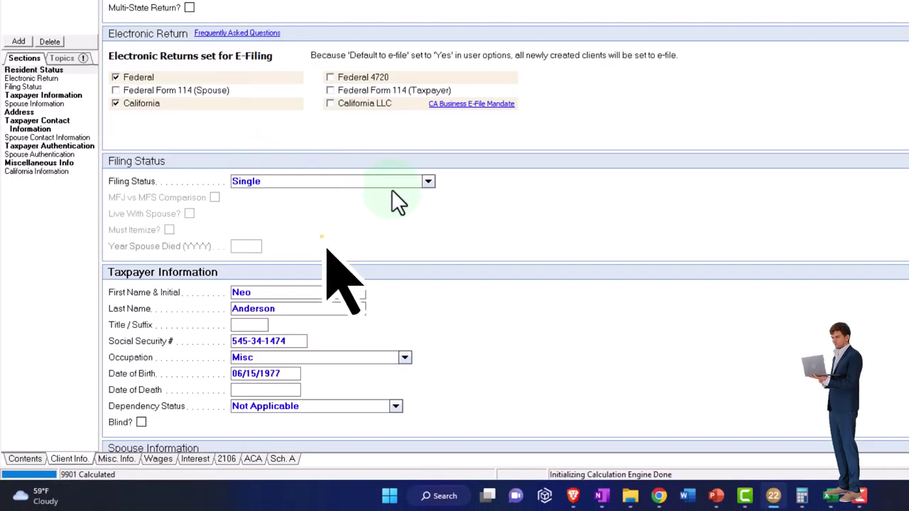
pyautogui.click(429, 181)
pyautogui.click(347, 205)
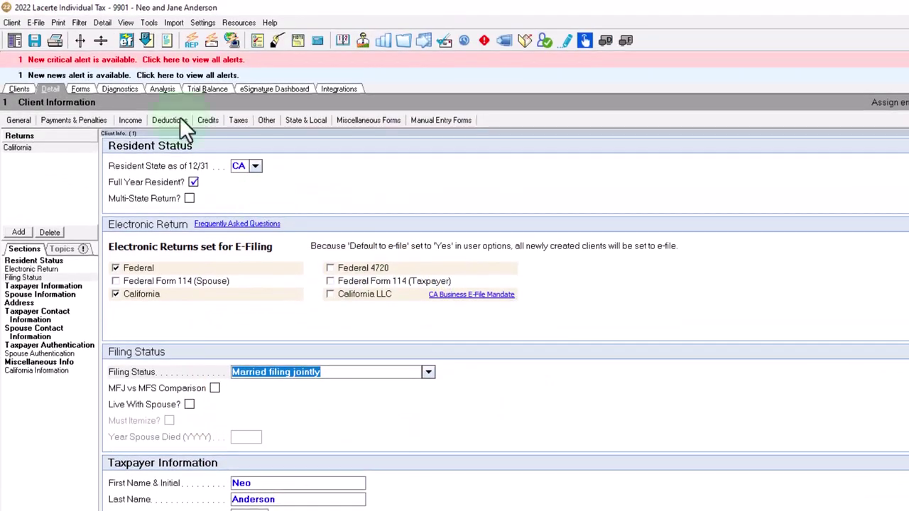
# - Check the standard or itemized deduction on line 12 of Form 1040 under the joint filing status
pyautogui.click(79, 93)
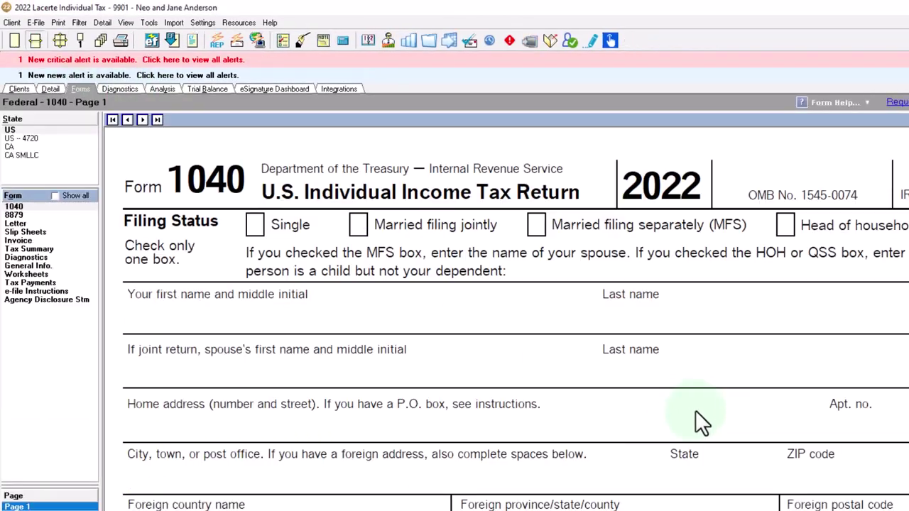
pyautogui.scroll(-15, 718, 413)
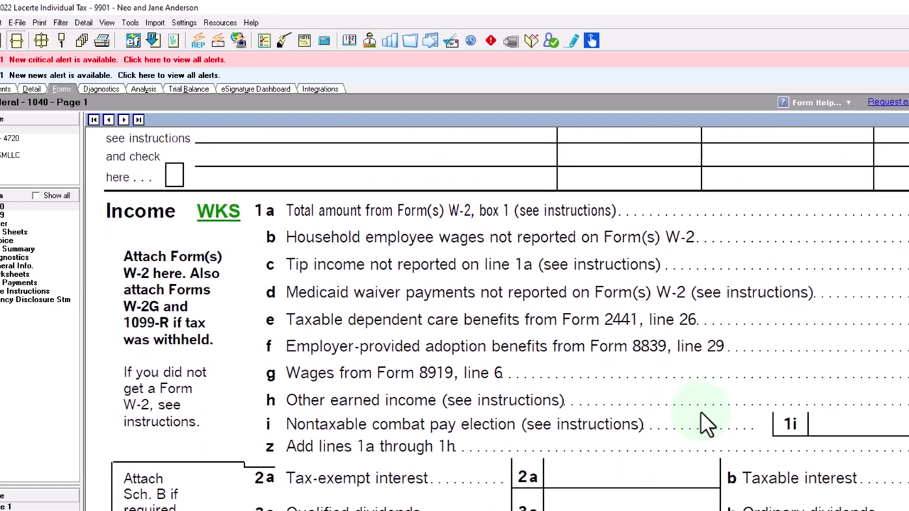
pyautogui.scroll(-3, 458, 407)
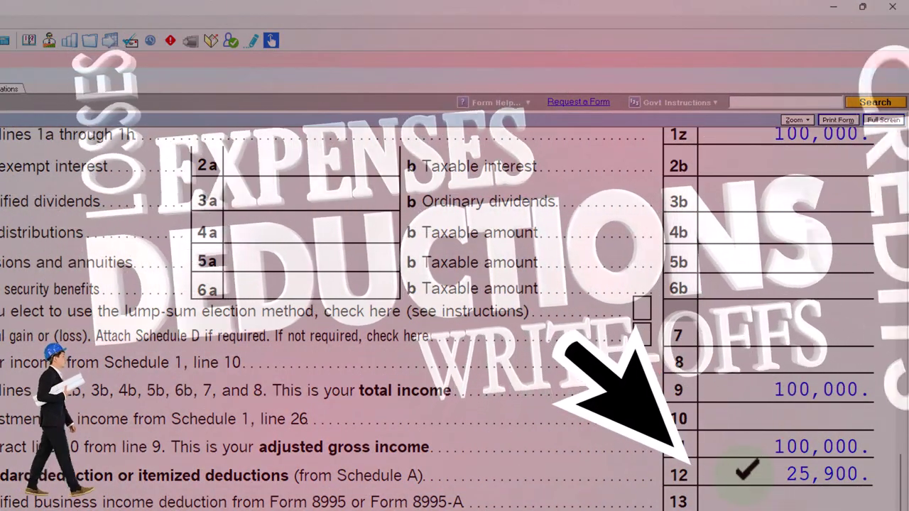
pyautogui.scroll(-3, 455, 284)
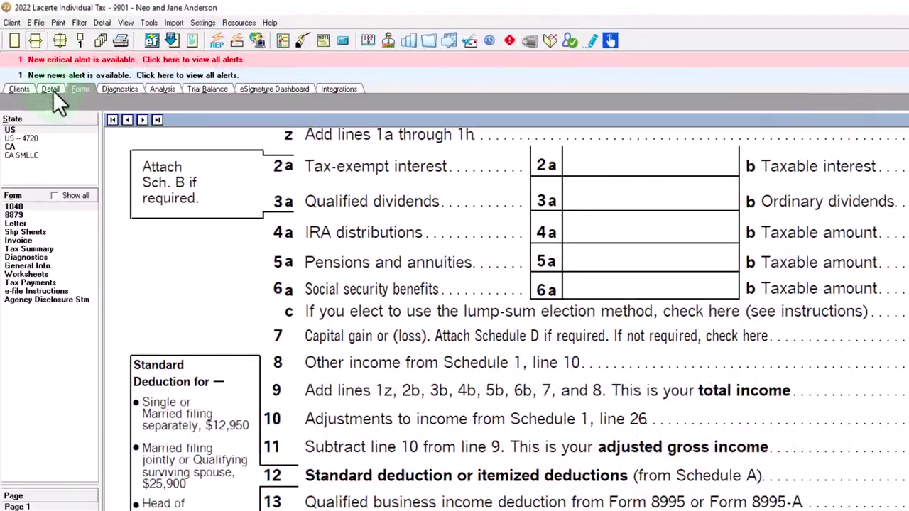
# - Set the client's filing status back to Single and check the deduction lines on Form 1040
pyautogui.click(49, 88)
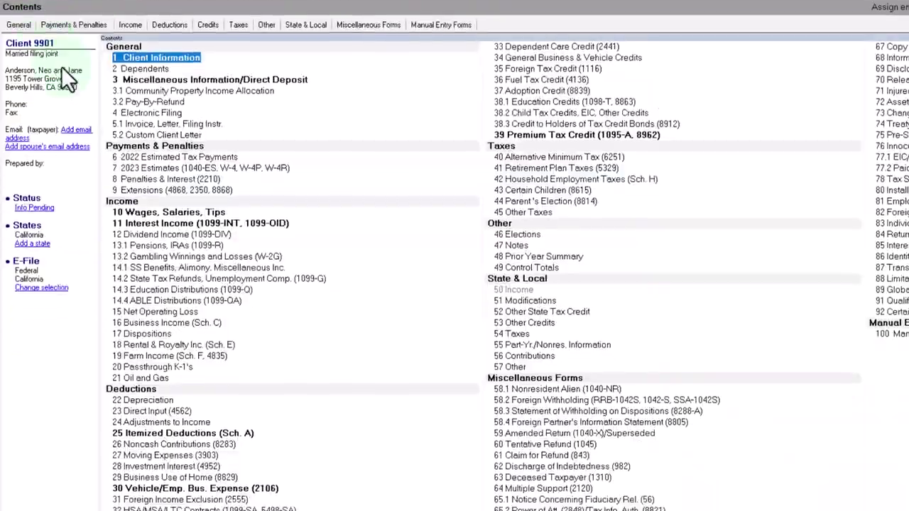
pyautogui.click(69, 459)
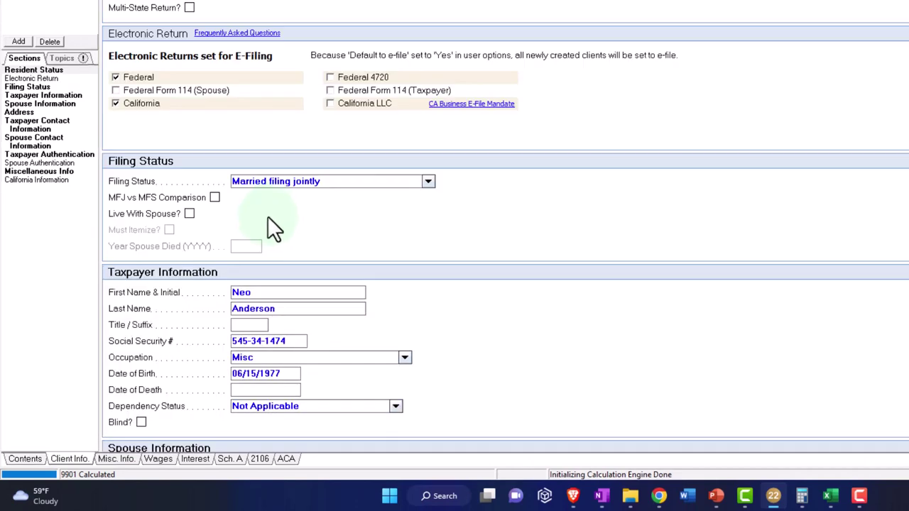
pyautogui.click(427, 183)
pyautogui.click(372, 196)
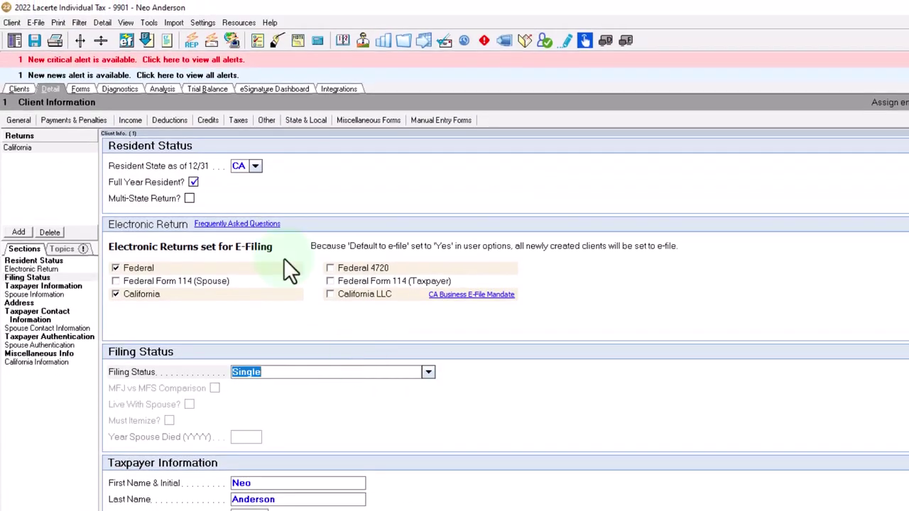
pyautogui.click(80, 89)
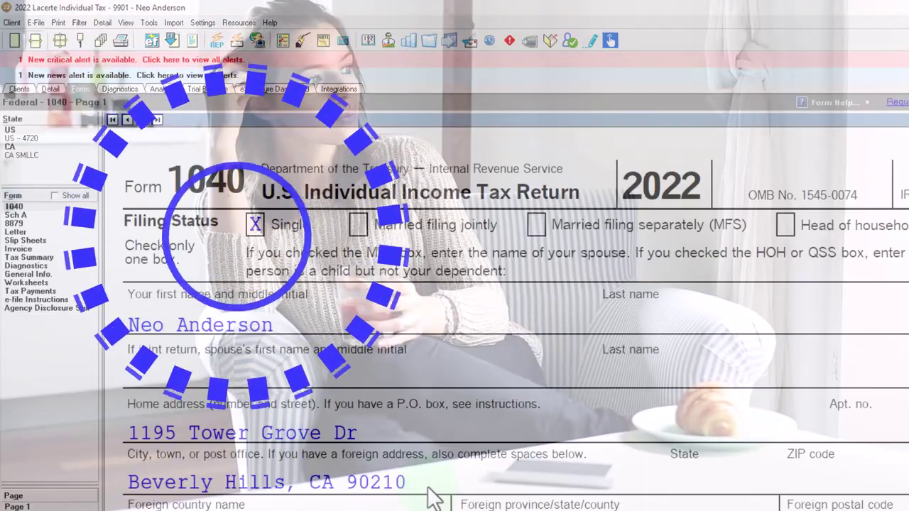
pyautogui.scroll(-12, 435, 497)
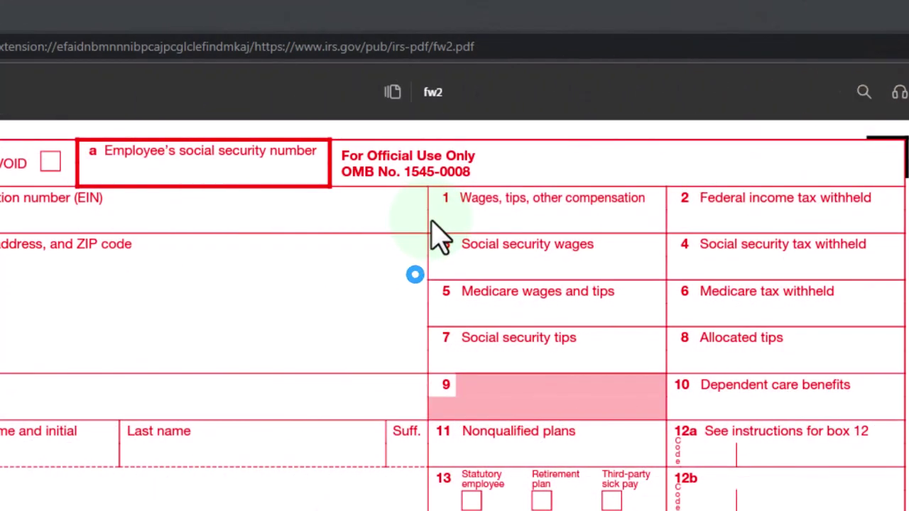
pyautogui.click(435, 237)
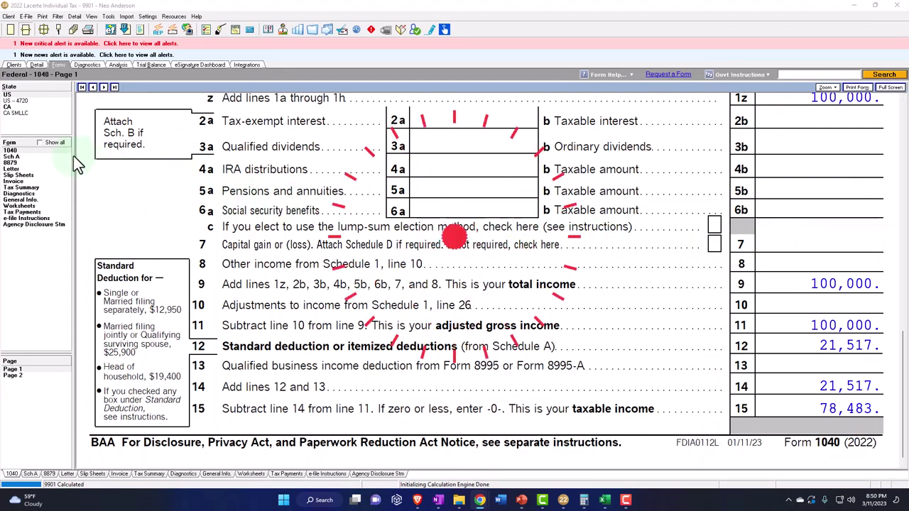
# - Show all forms in Lacerte and examine the adjustments to income on Schedule 1, page 2, including the self-employed health insurance deduction
pyautogui.click(39, 142)
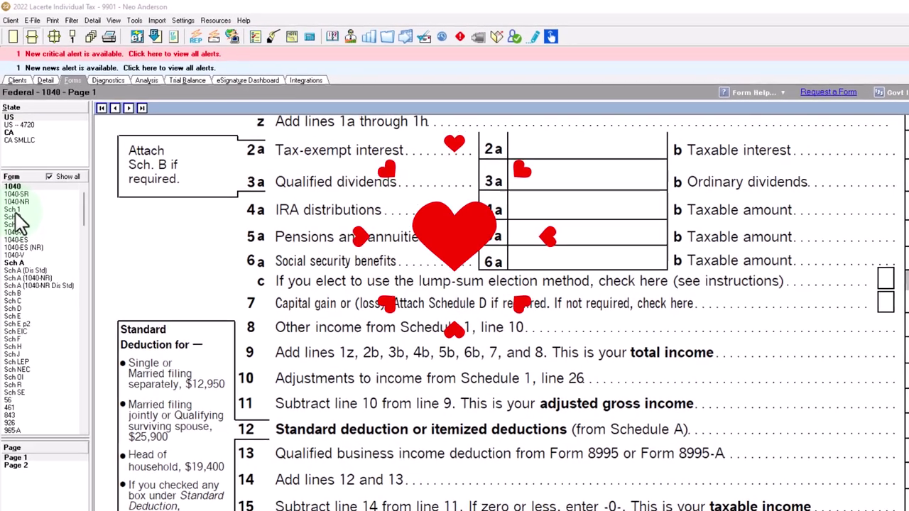
pyautogui.click(14, 200)
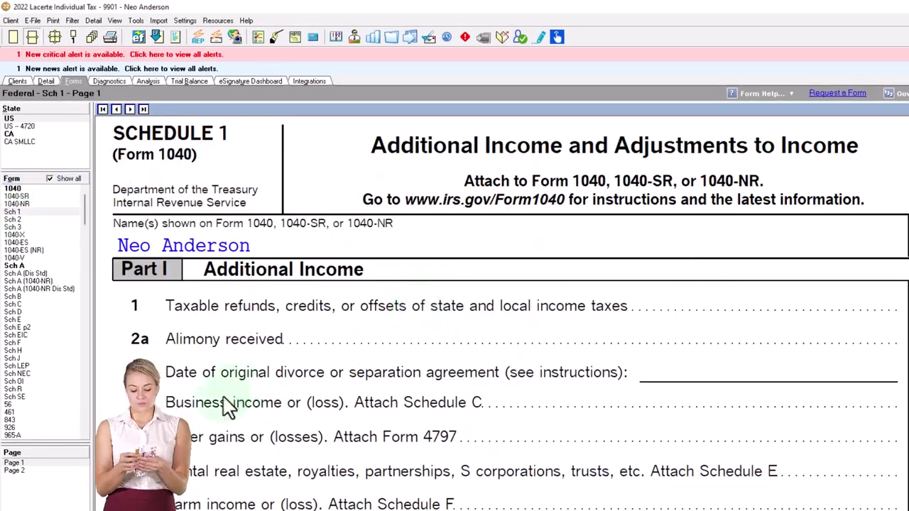
pyautogui.click(21, 471)
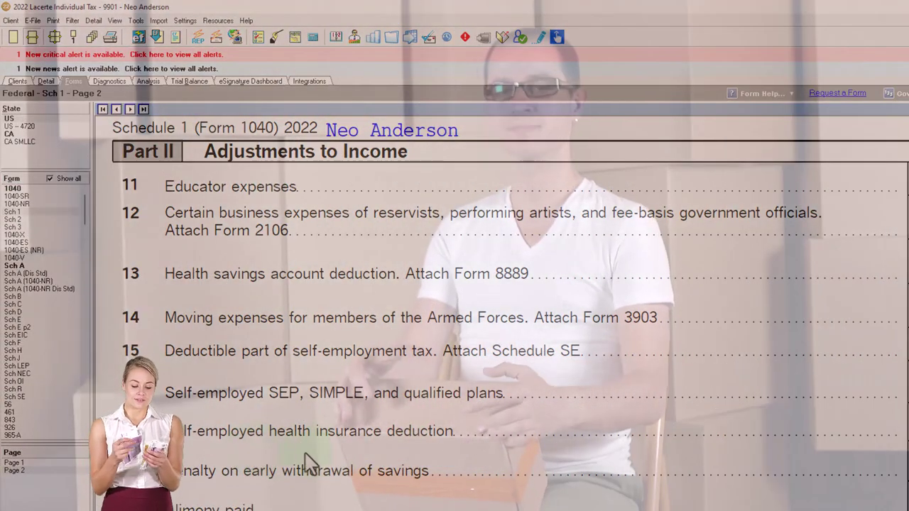
pyautogui.scroll(-2, 468, 466)
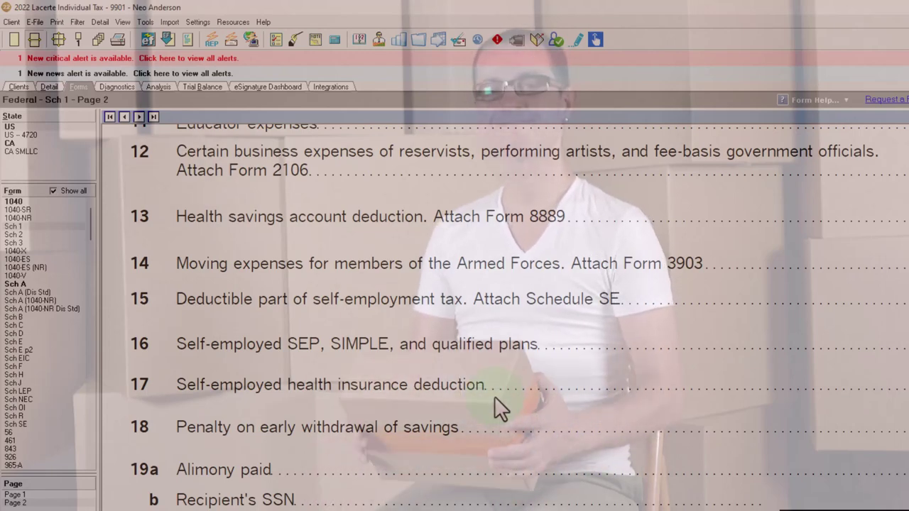
pyautogui.click(704, 377)
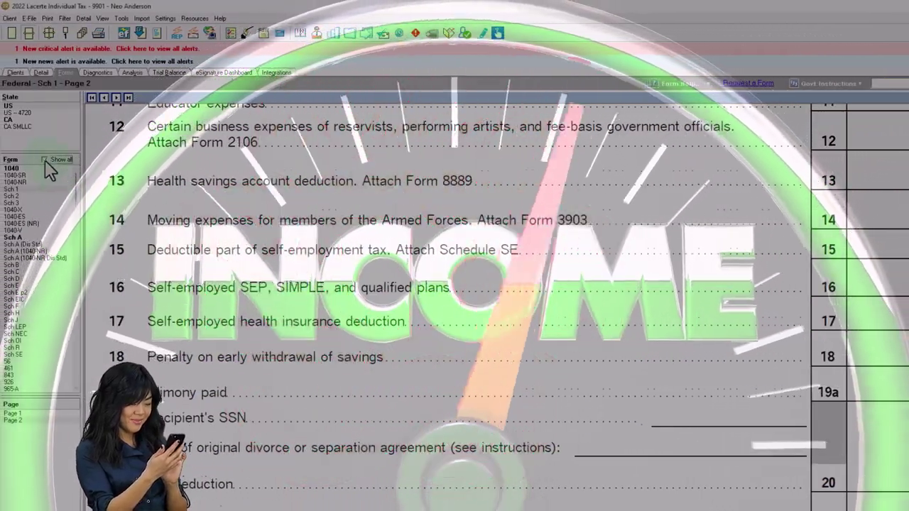
# - Turn off the display of all forms and open Schedule A to view the medical and dental expense lines
pyautogui.click(15, 169)
pyautogui.click(28, 176)
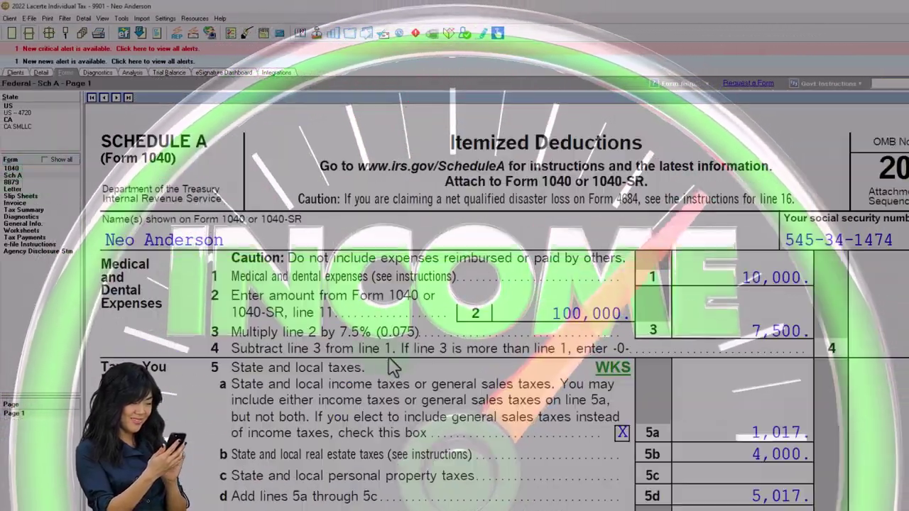